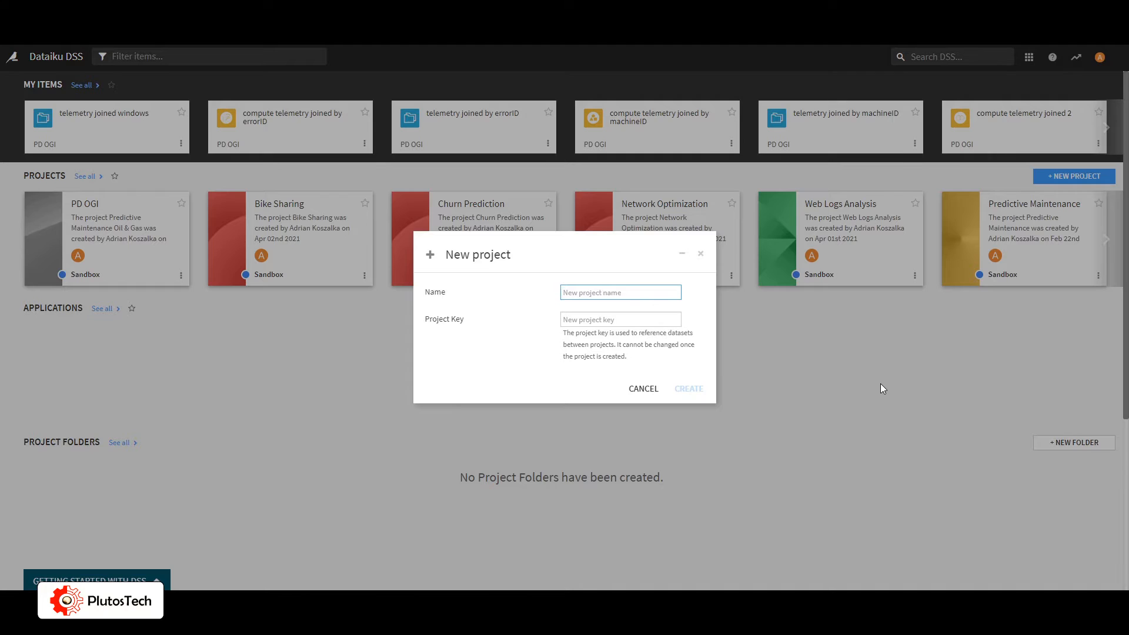
# - Create a new project named "Predictive Maintenance Oil & Gas" with the suggested project key
pyautogui.write('Pre')
pyautogui.press('Down')
pyautogui.press('Down')
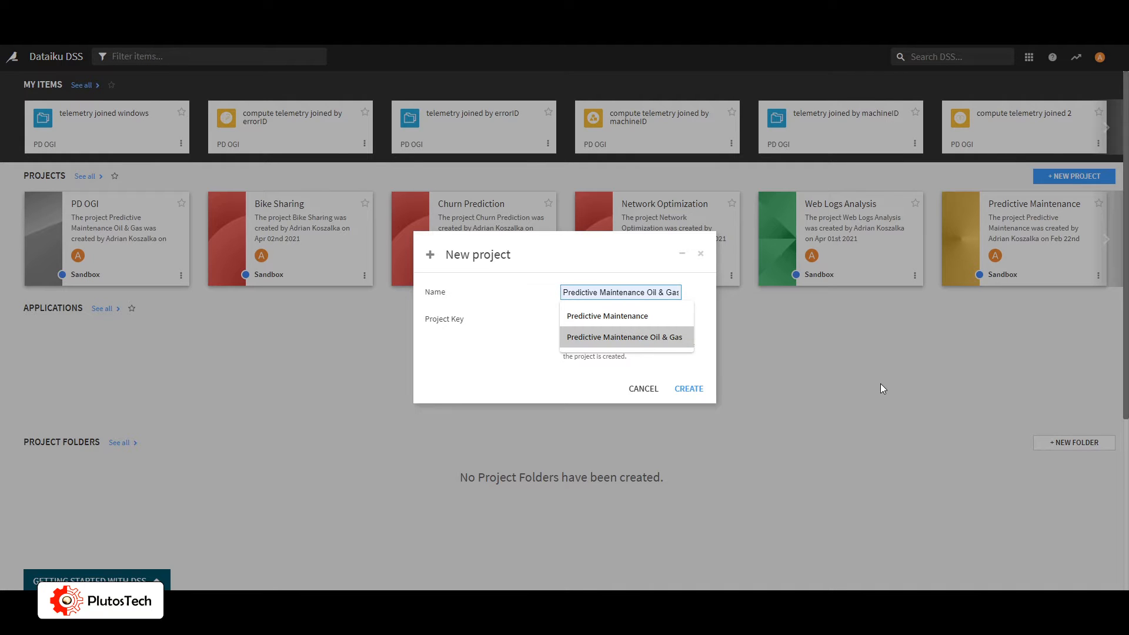
pyautogui.press('Return')
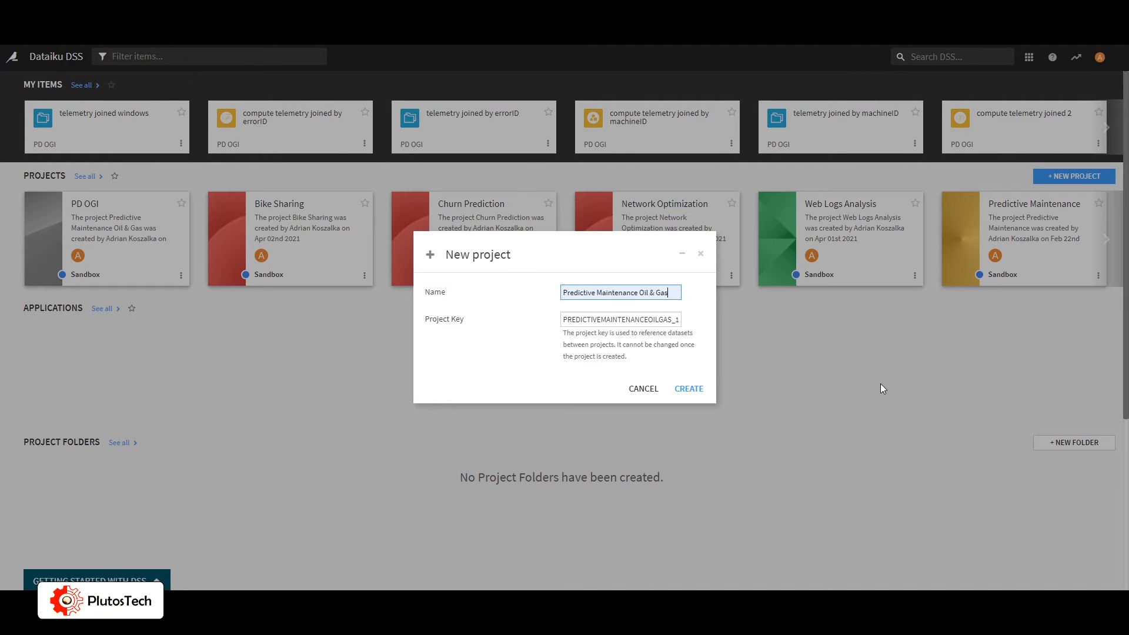
pyautogui.click(694, 393)
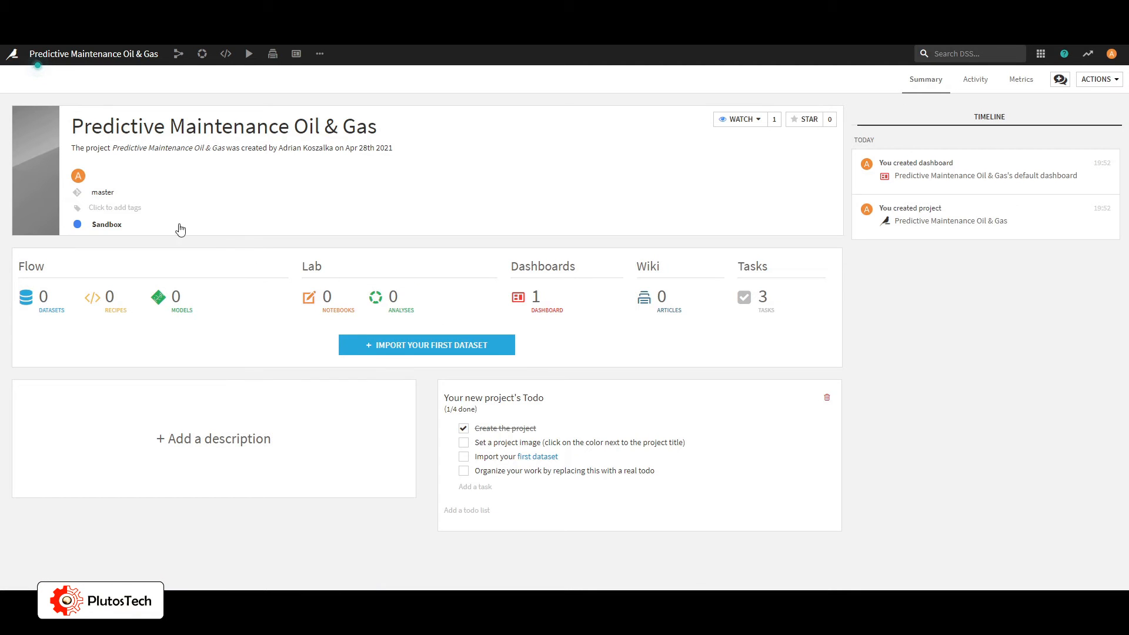
# - Replace the project's color tile with the oil rig image, positioning the image slice over the rig tower, and upload it
pyautogui.moveTo(39, 187)
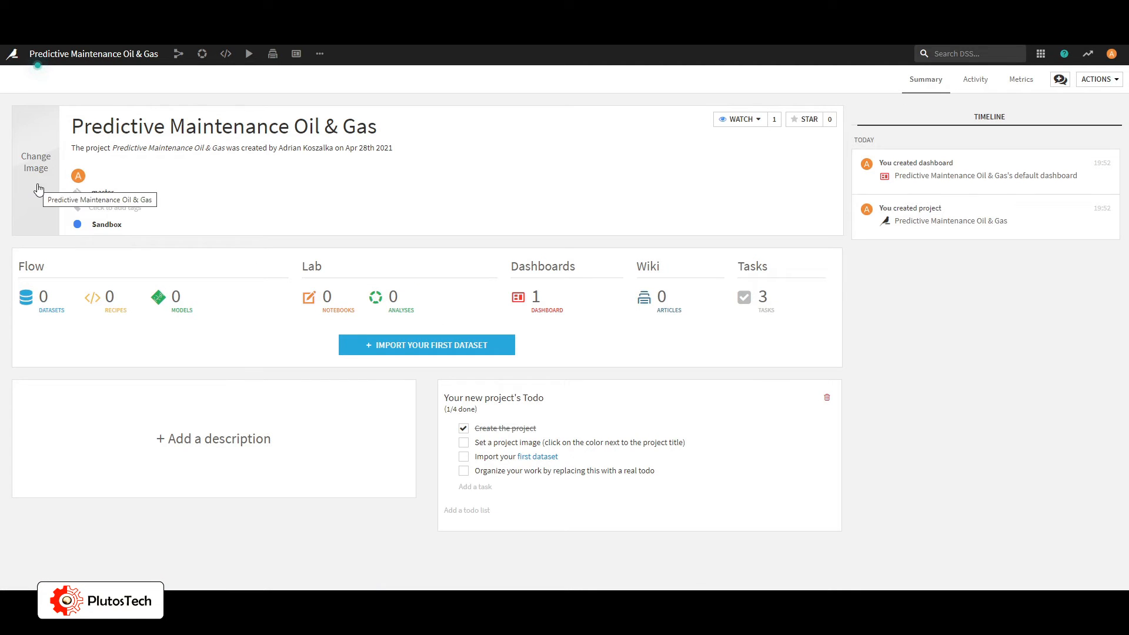
pyautogui.click(39, 187)
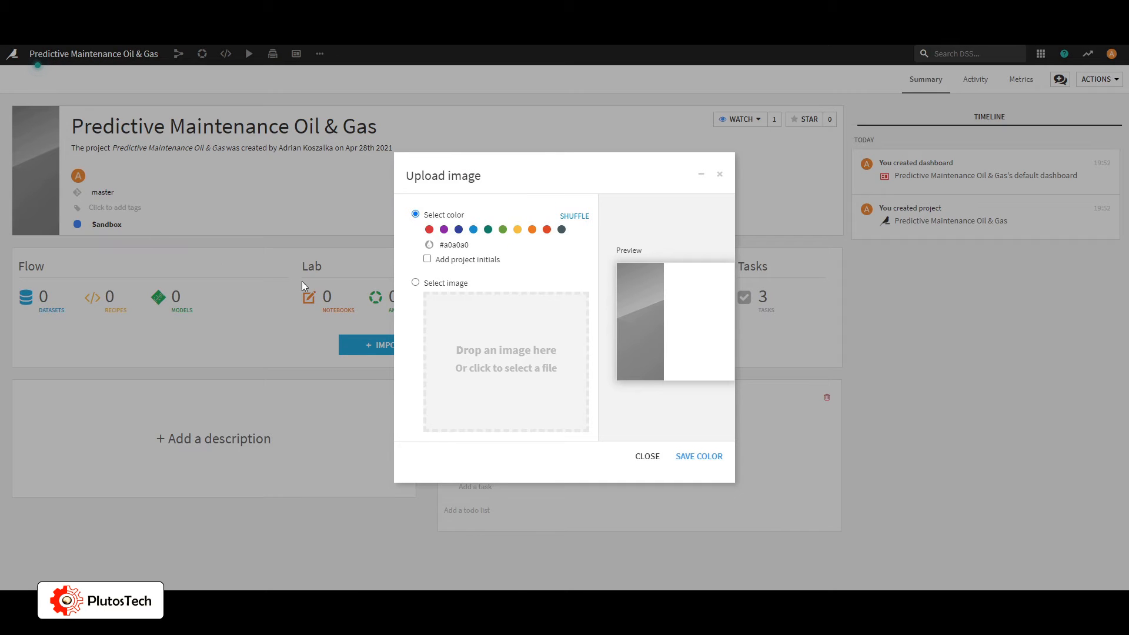
pyautogui.click(415, 283)
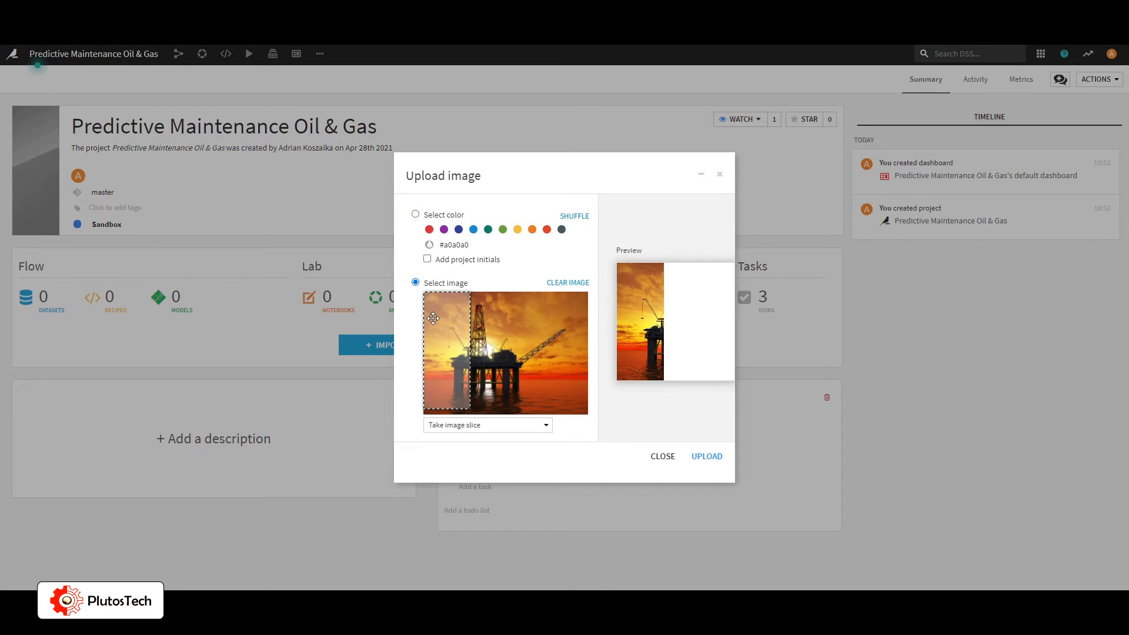
pyautogui.moveTo(441, 337); pyautogui.dragTo(462, 339)
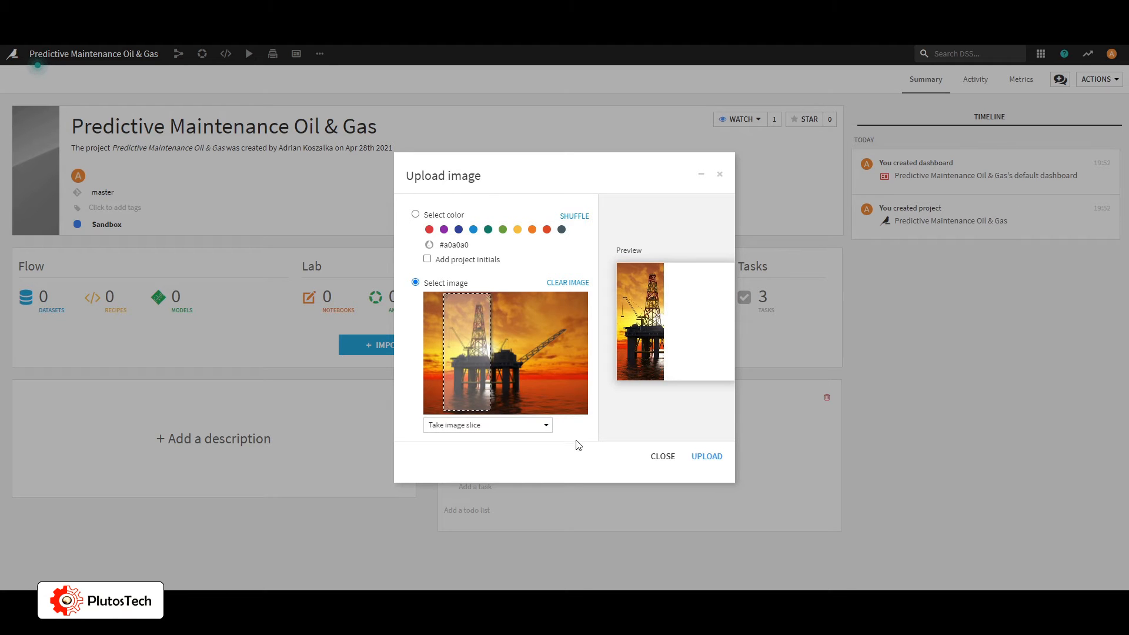
pyautogui.click(708, 457)
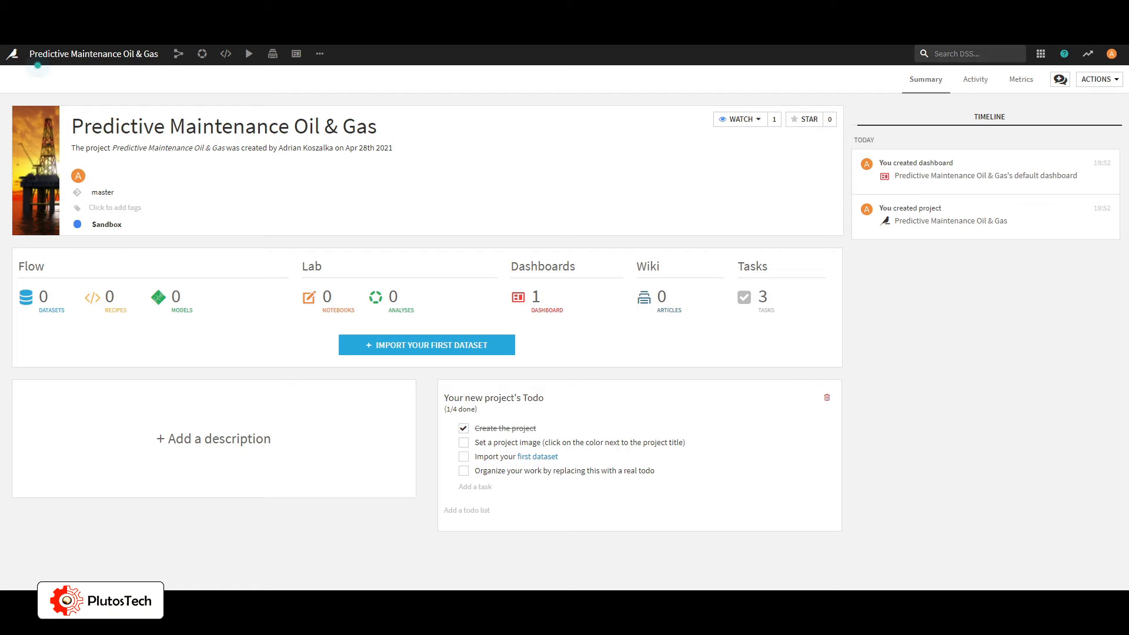
# - From the project's Flow, upload errors.csv as a new dataset and create it with the name errors
pyautogui.moveTo(179, 54)
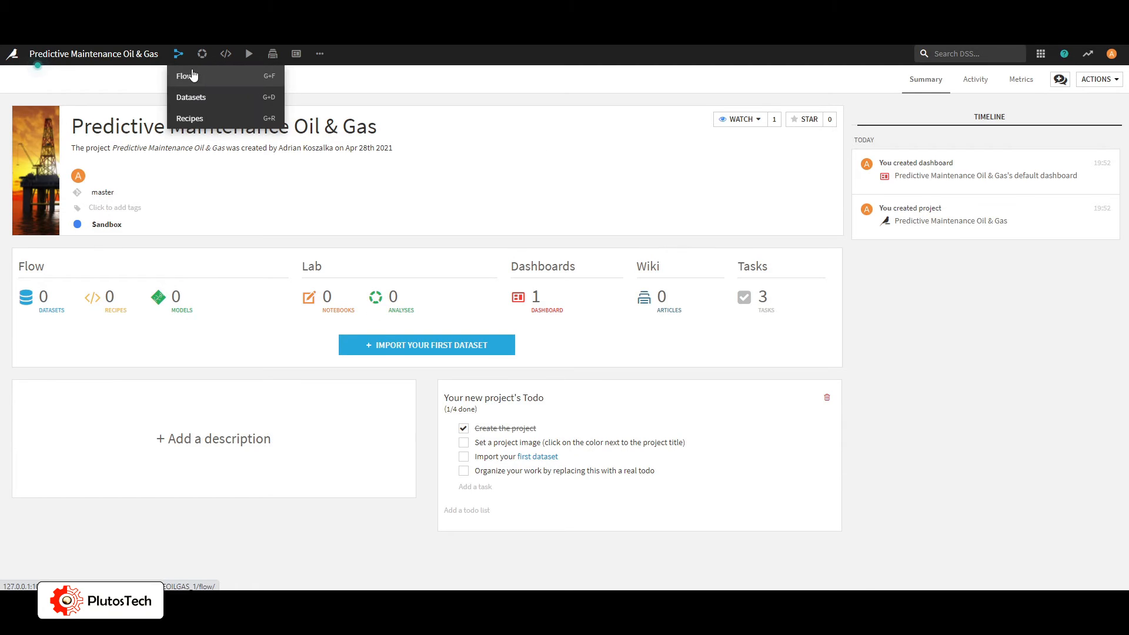
pyautogui.click(191, 77)
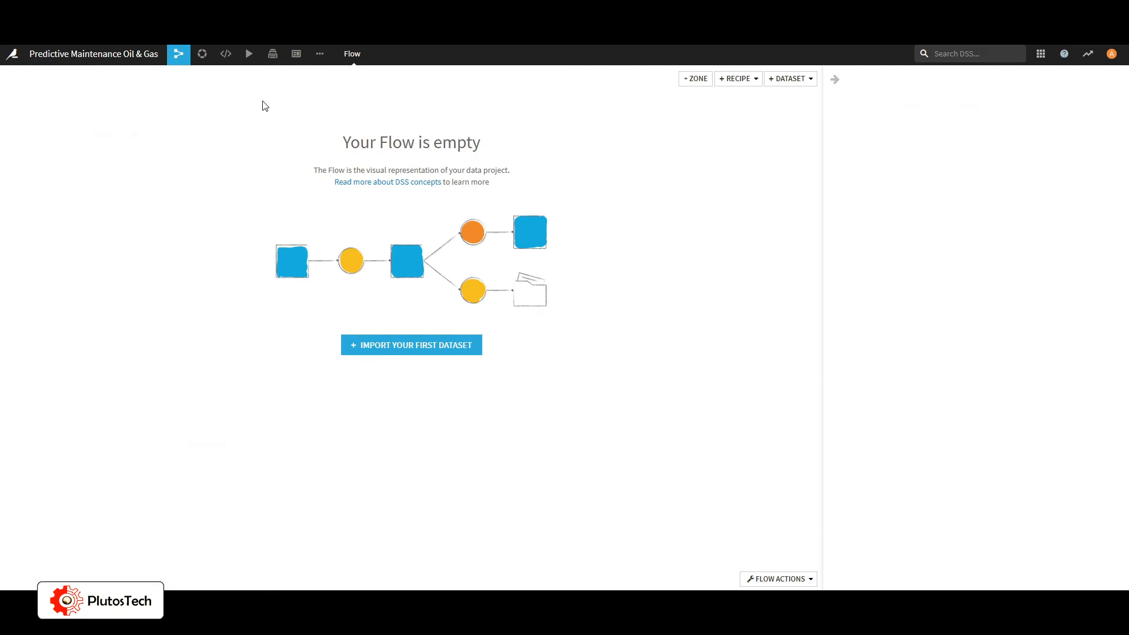
pyautogui.click(409, 351)
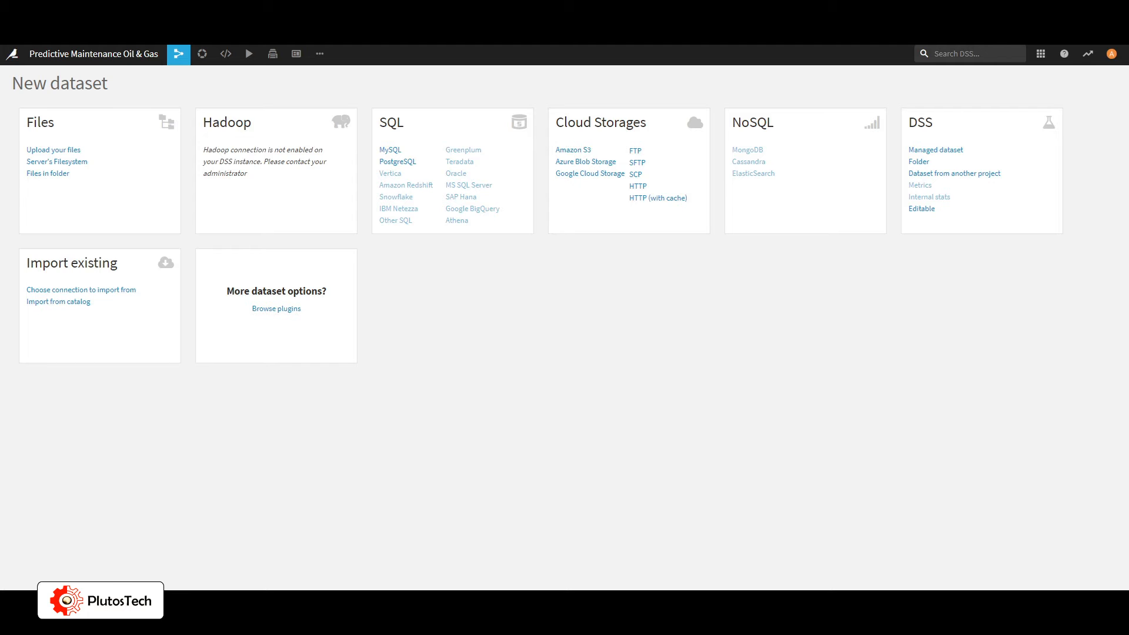
pyautogui.click(76, 151)
pyautogui.click(628, 247)
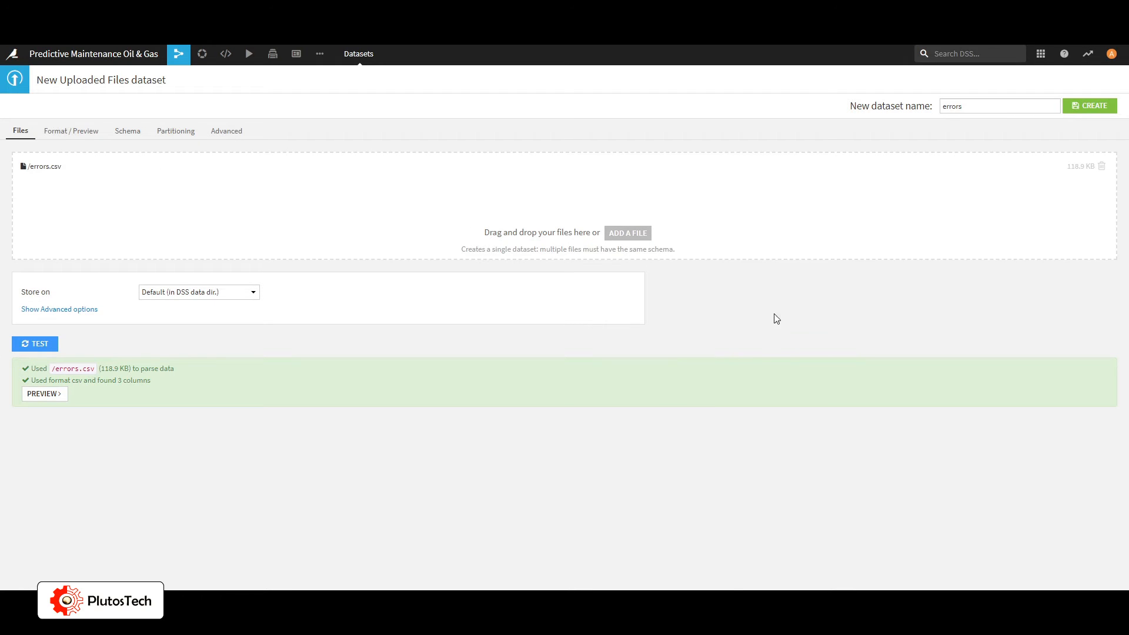
pyautogui.click(1081, 109)
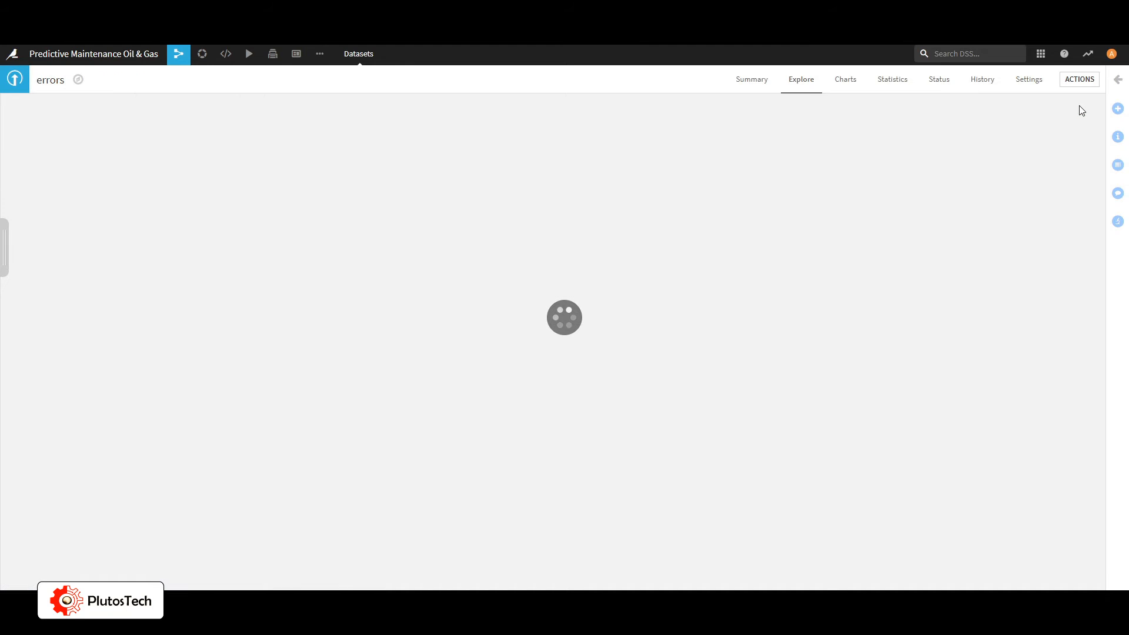
# - Return to the Flow and create a Prepare recipe on the errors dataset with the output dataset errors_prepared
pyautogui.moveTo(178, 54)
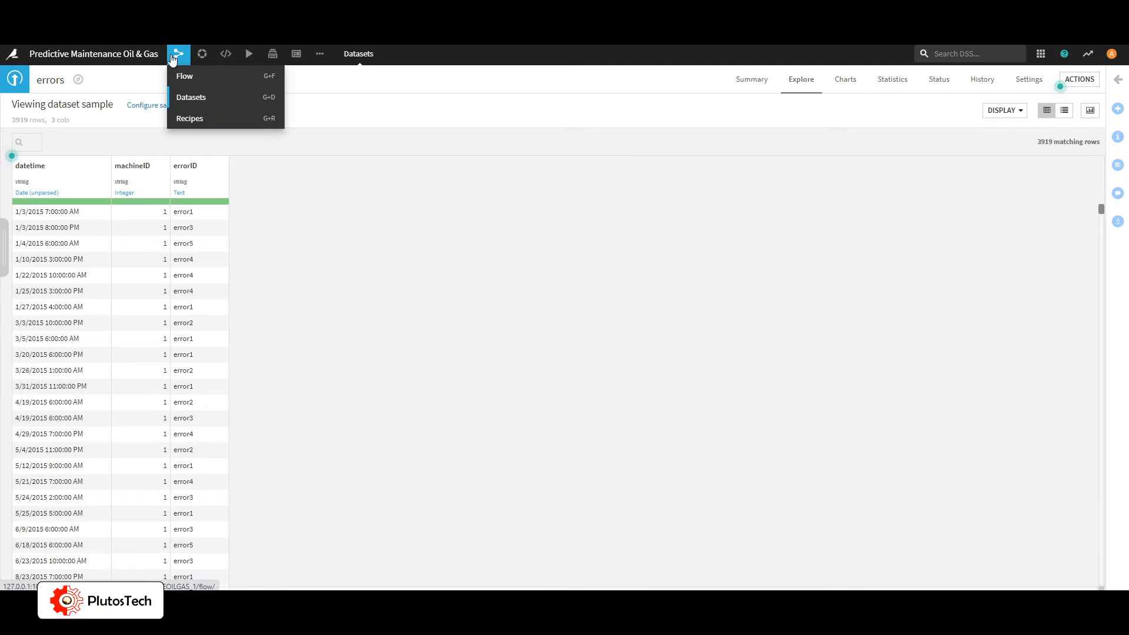
pyautogui.click(187, 75)
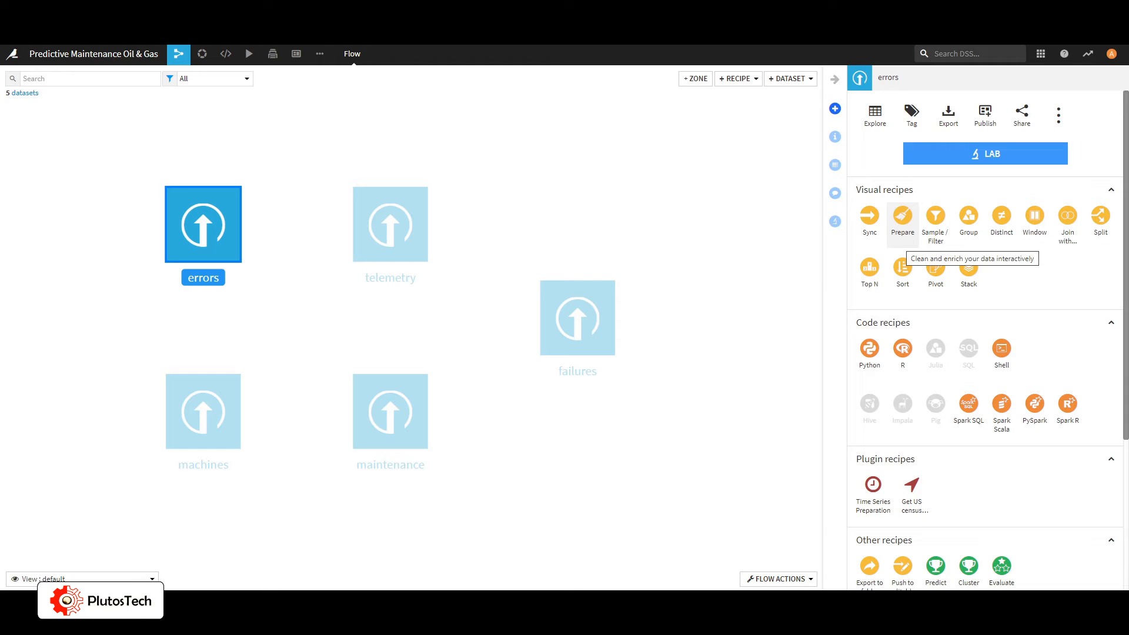
pyautogui.click(903, 218)
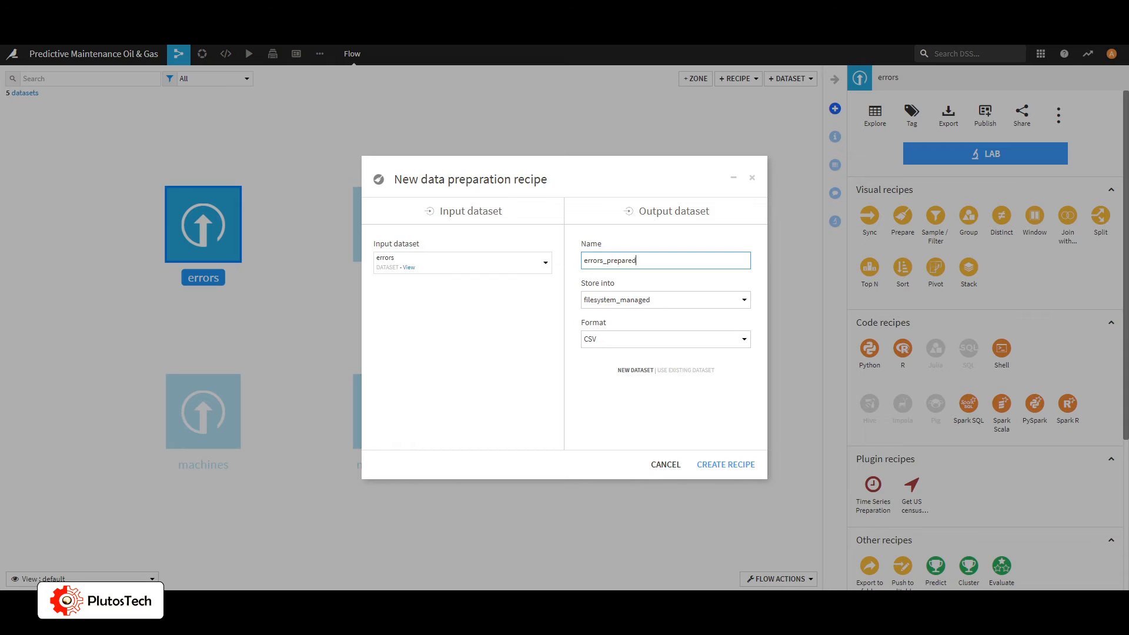
pyautogui.click(726, 464)
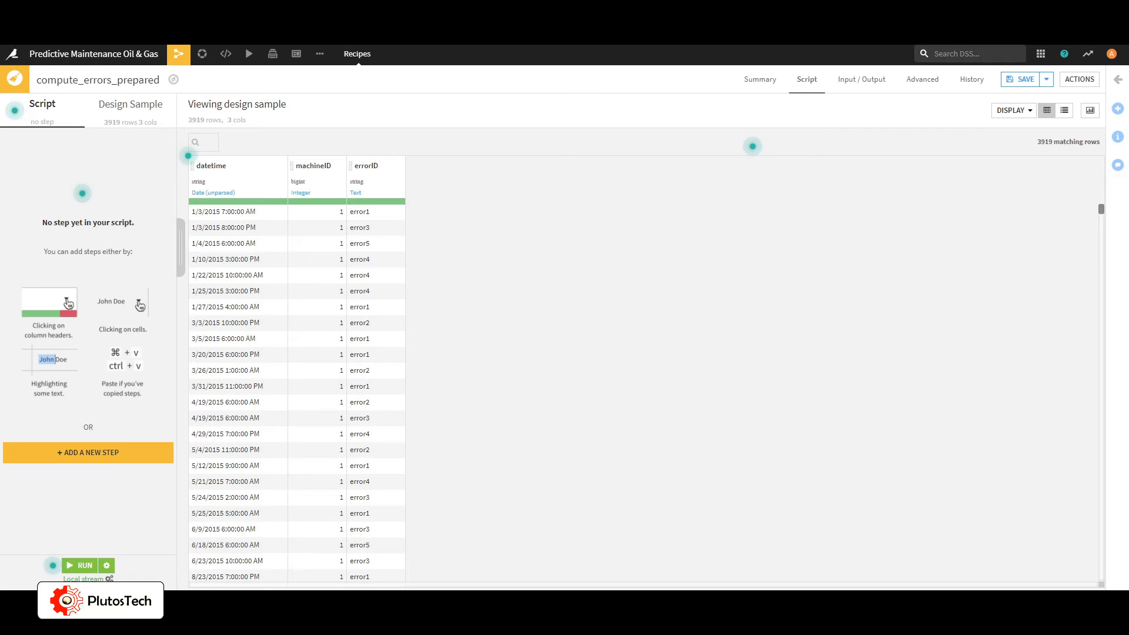
# - Parse the datetime column as a date using the detected format MM/dd/yyyy hh:mm:ss a
pyautogui.click(212, 166)
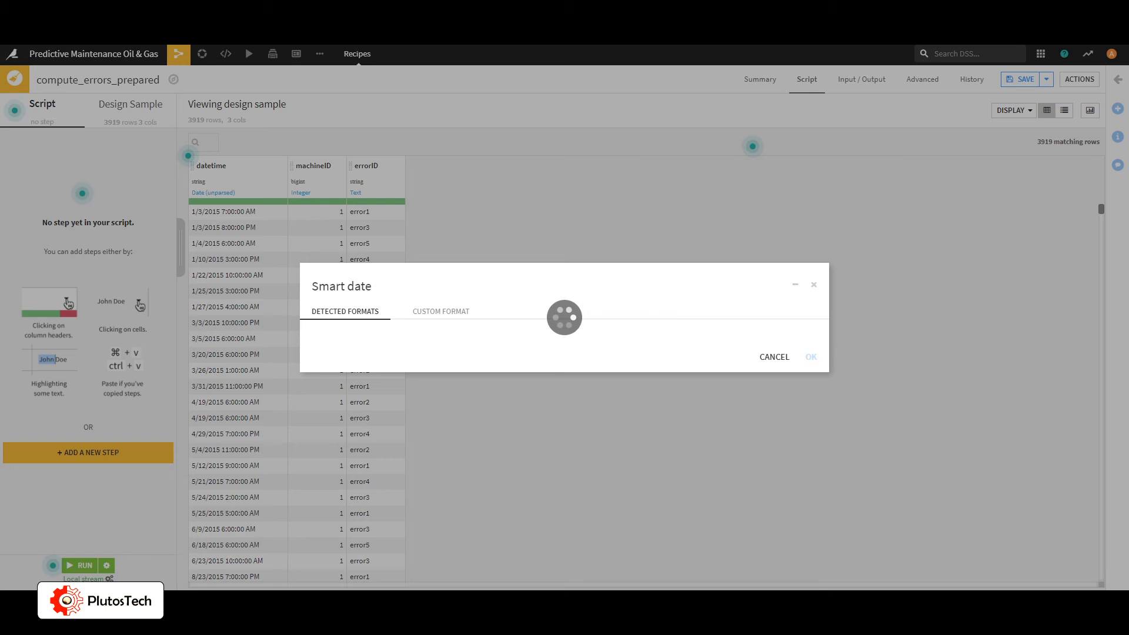
pyautogui.click(212, 249)
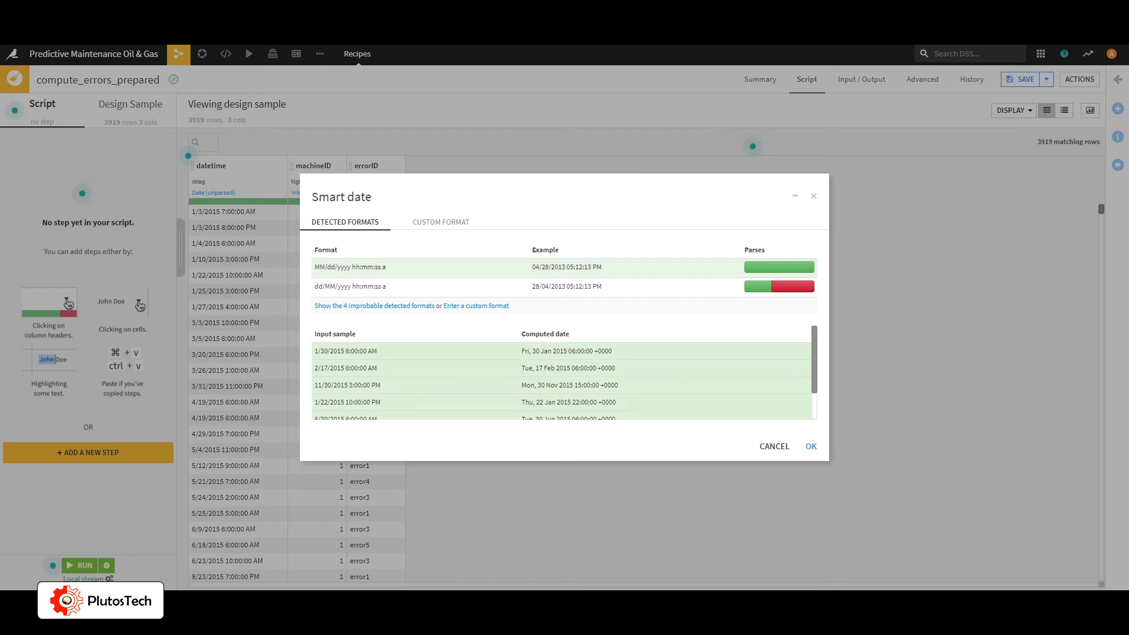
pyautogui.click(811, 446)
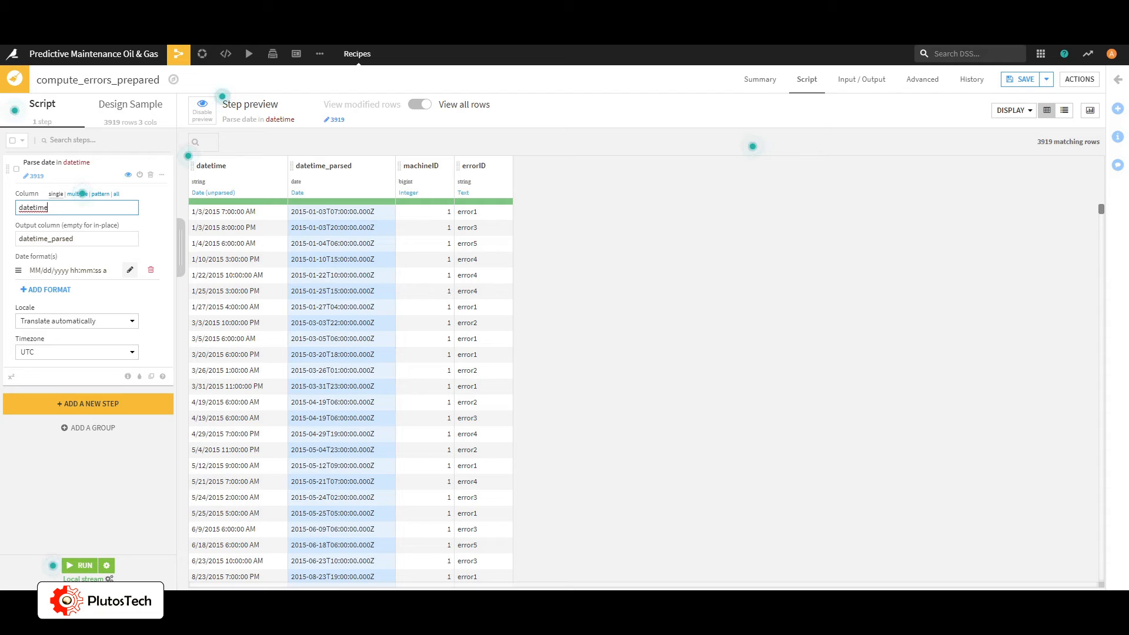
# - Remove the "_parsed" suffix from the output column name of the date parsing step
pyautogui.click(82, 239)
pyautogui.press('BackSpace')
pyautogui.press('BackSpace')
pyautogui.press('BackSpace')
pyautogui.press('BackSpace')
pyautogui.press('BackSpace')
pyautogui.press('BackSpace')
pyautogui.press('BackSpace')
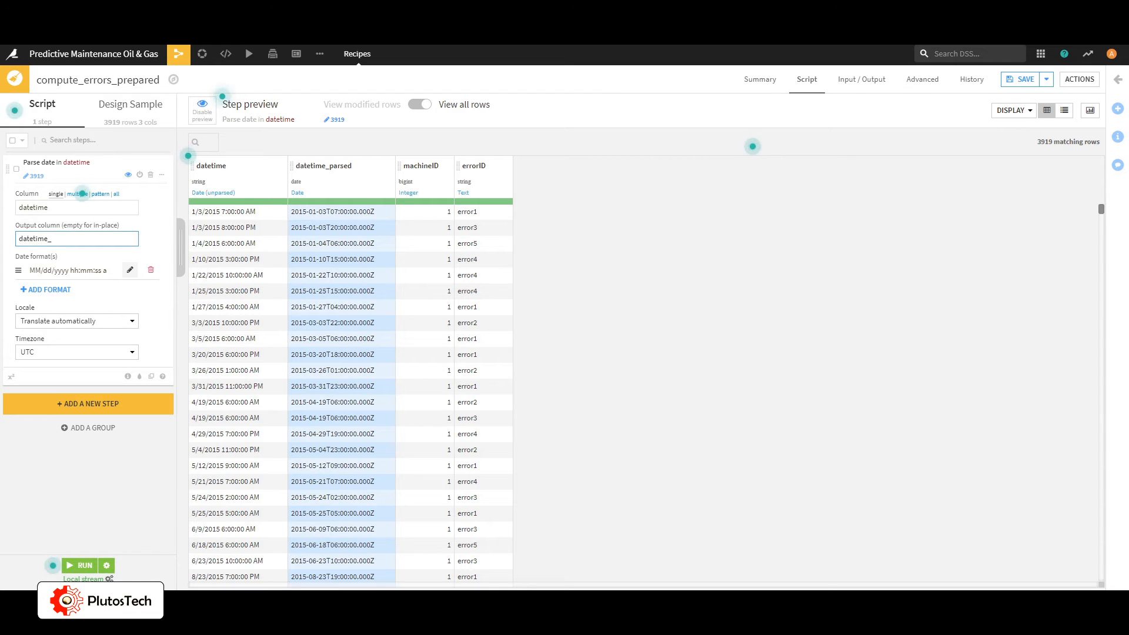
pyautogui.press('Return')
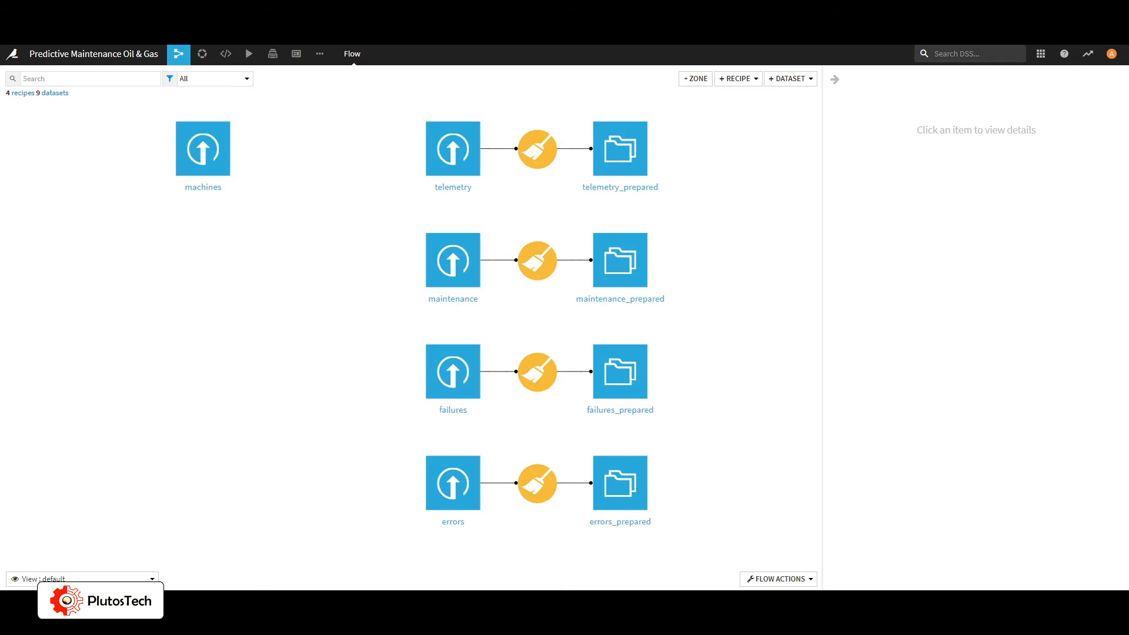
# - Create a Join recipe combining telemetry_prepared with errors_prepared into the output dataset telemetry_prepared_joined
pyautogui.click(634, 158)
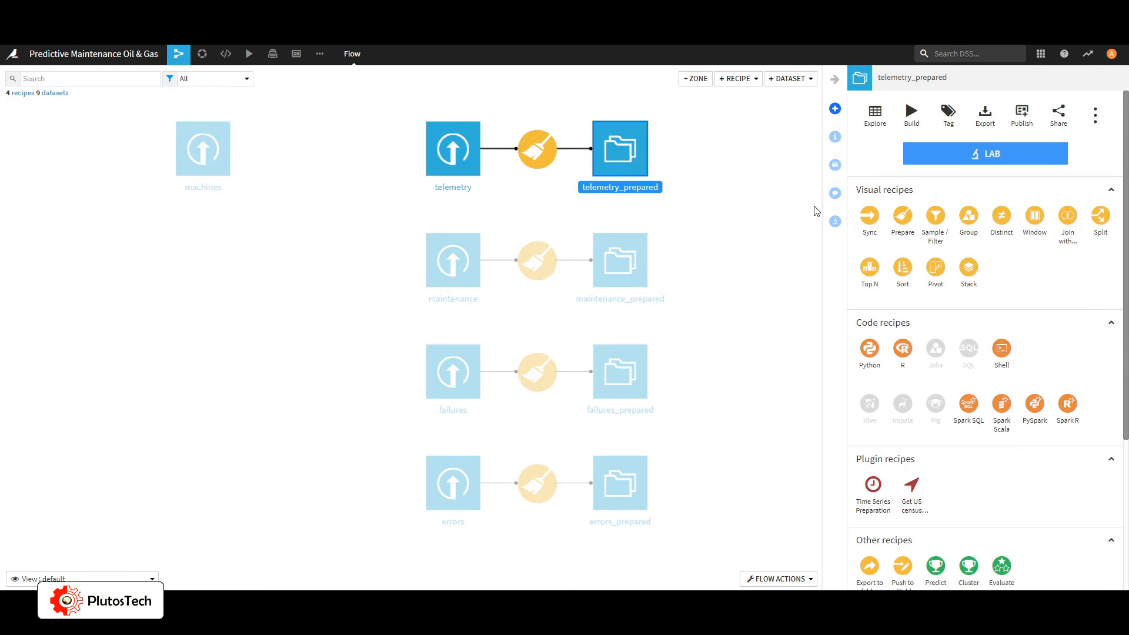
pyautogui.click(1069, 238)
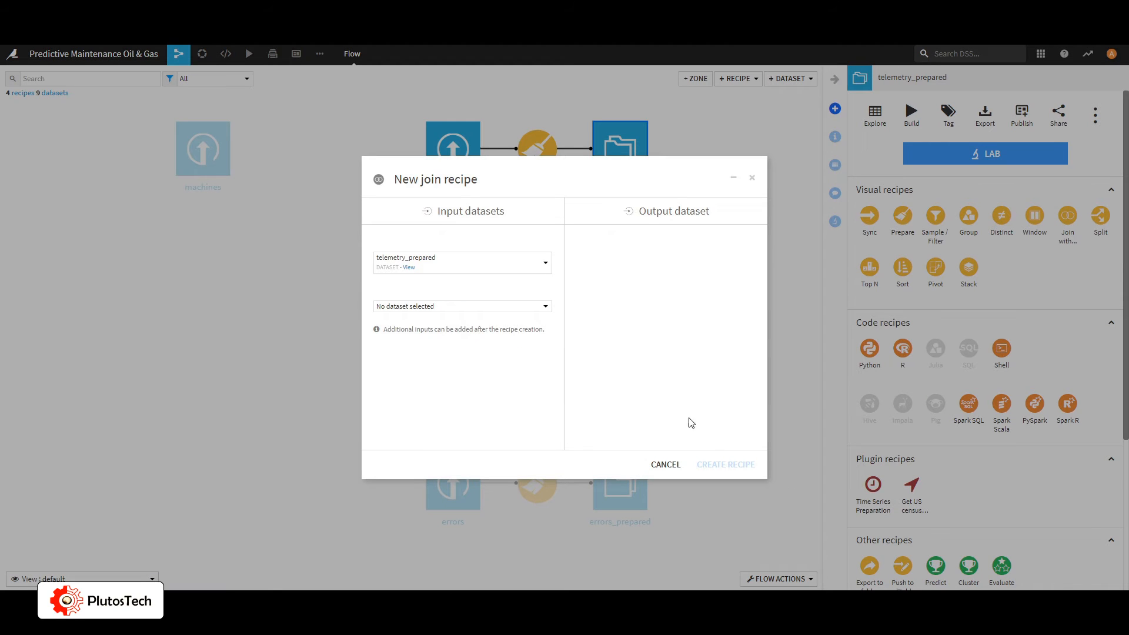
pyautogui.click(544, 308)
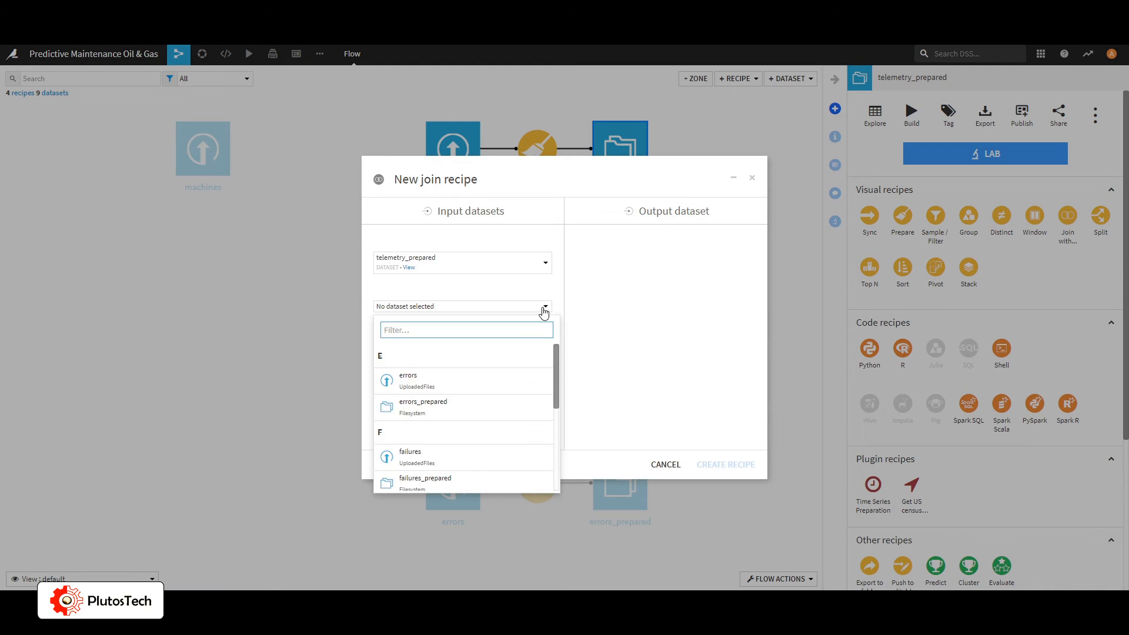
pyautogui.click(527, 409)
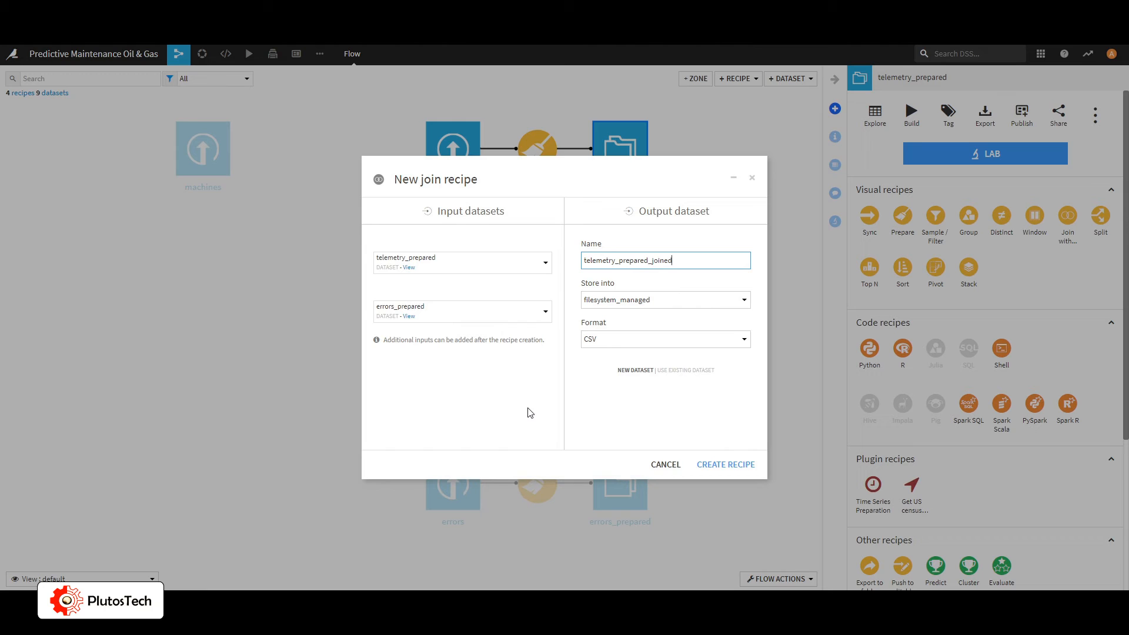
pyautogui.click(727, 466)
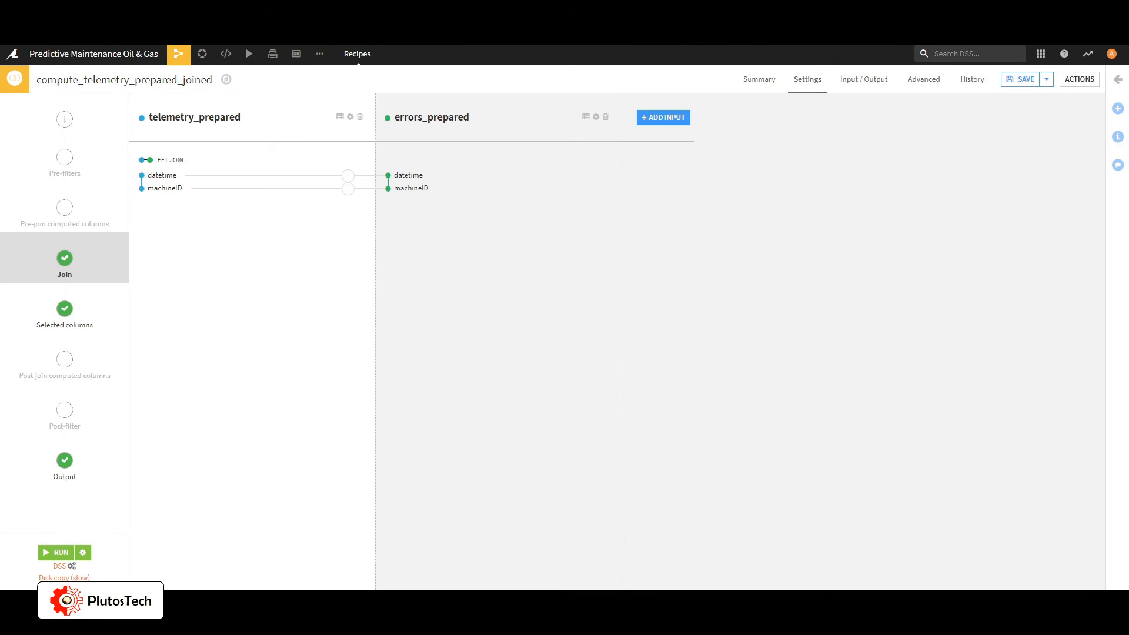
# - Add failures_prepared to the join recipe as a new input joined to telemetry_prepared
pyautogui.click(669, 115)
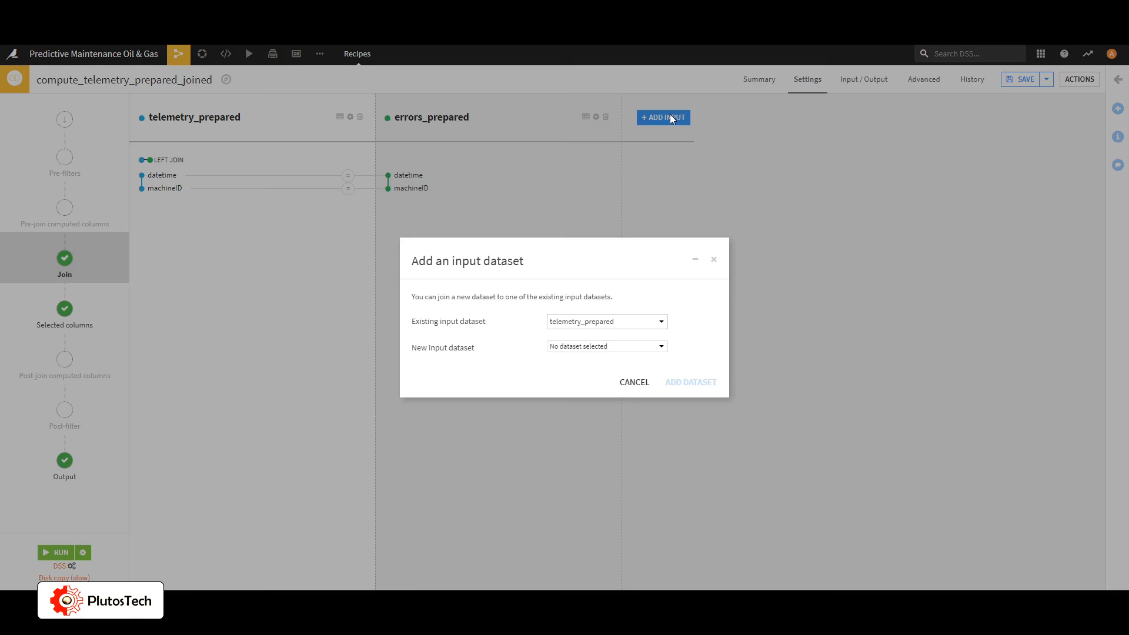
pyautogui.click(657, 348)
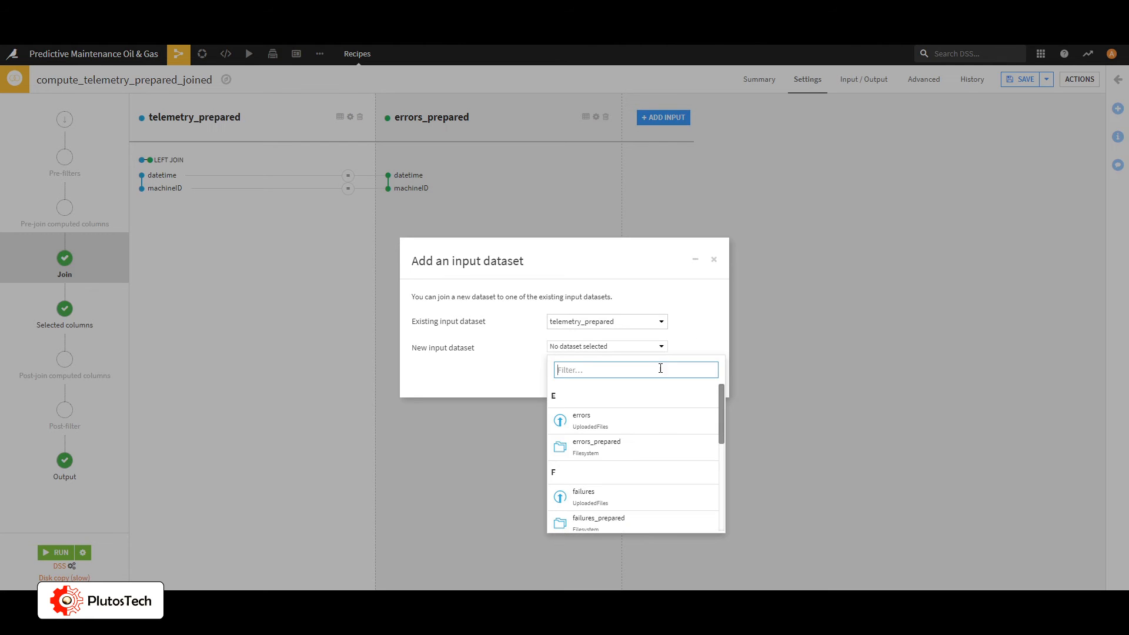
pyautogui.scroll(-2, 667, 423)
pyautogui.click(657, 461)
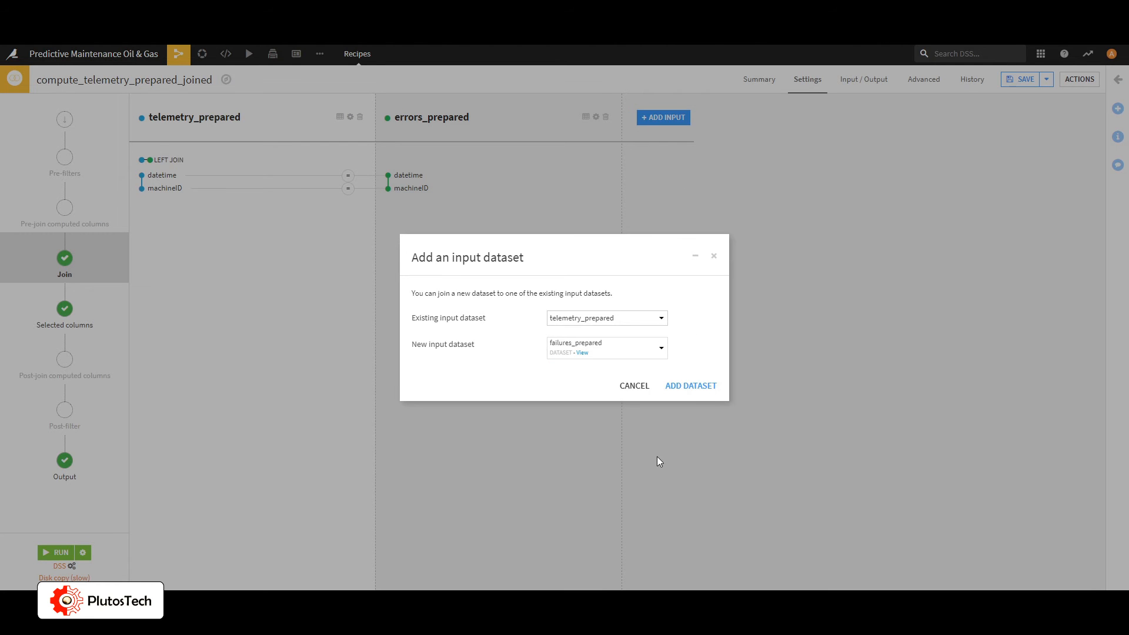
pyautogui.click(689, 386)
# - Check the join recipe's output columns and run it, updating the output schema with drop and recreate enabled
pyautogui.click(65, 465)
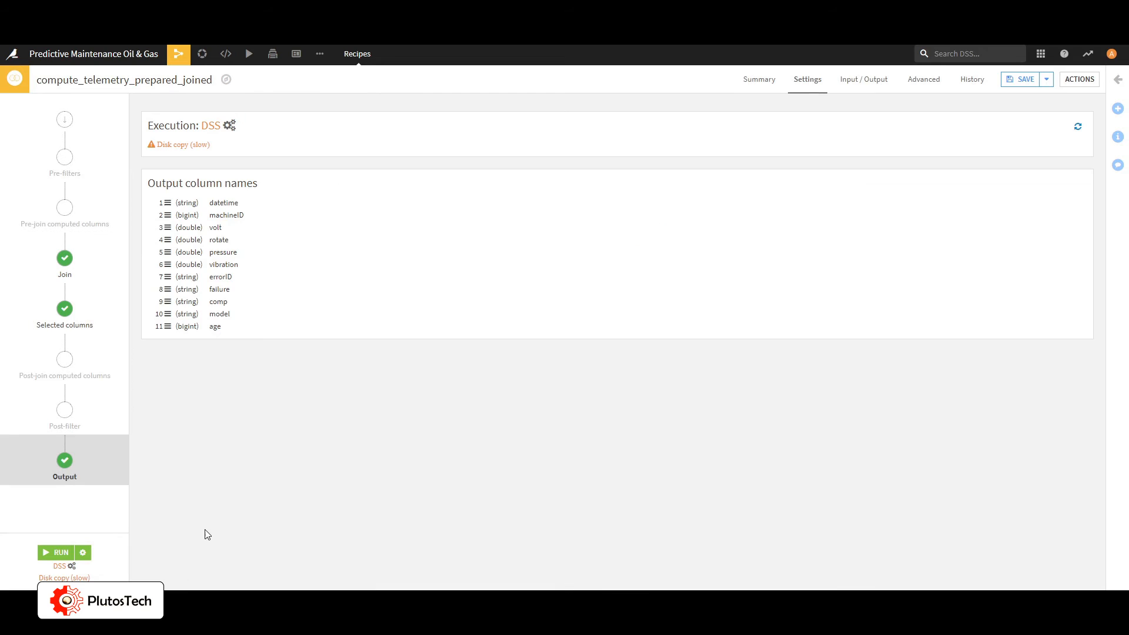
pyautogui.click(55, 553)
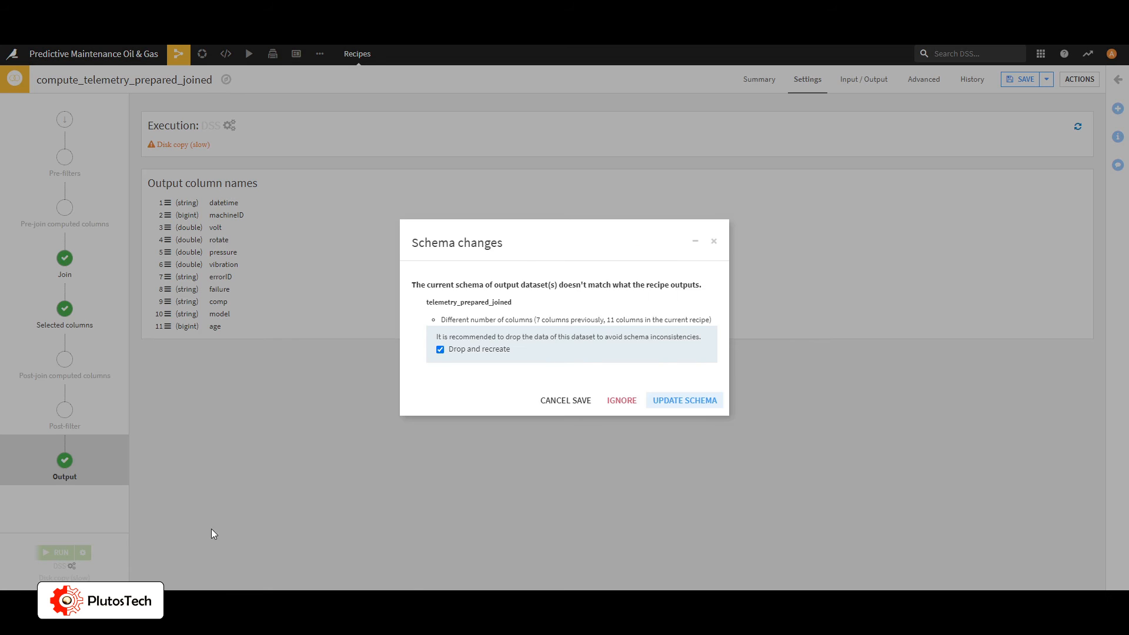
pyautogui.click(699, 400)
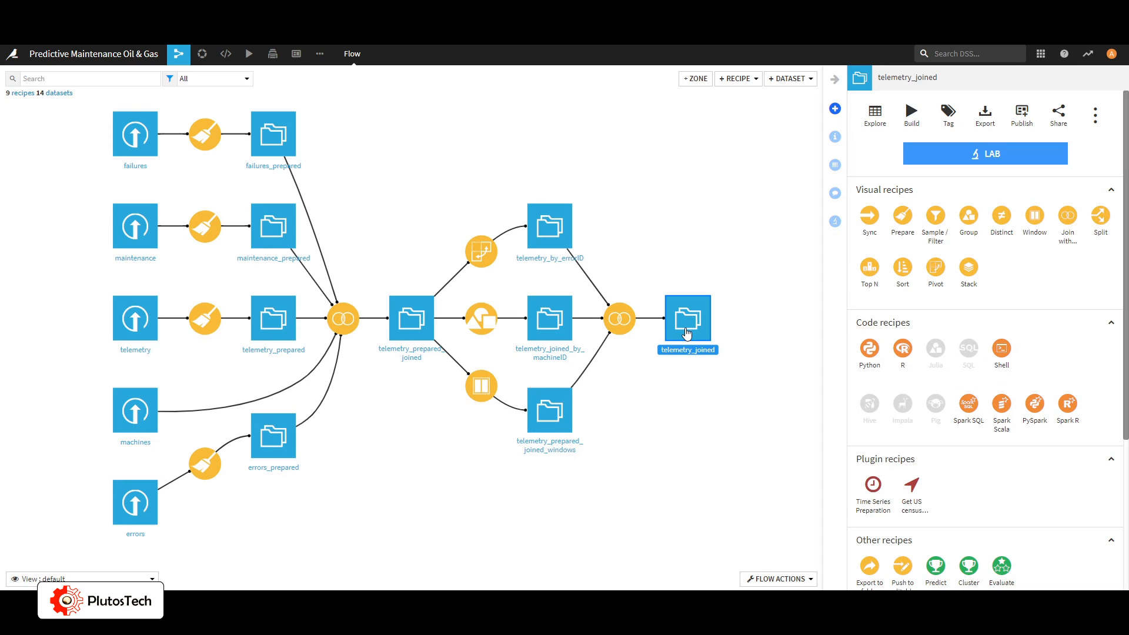
# - Create a Prepare recipe on the telemetry_joined dataset with the output dataset telemetry_joined_prepared
pyautogui.click(903, 218)
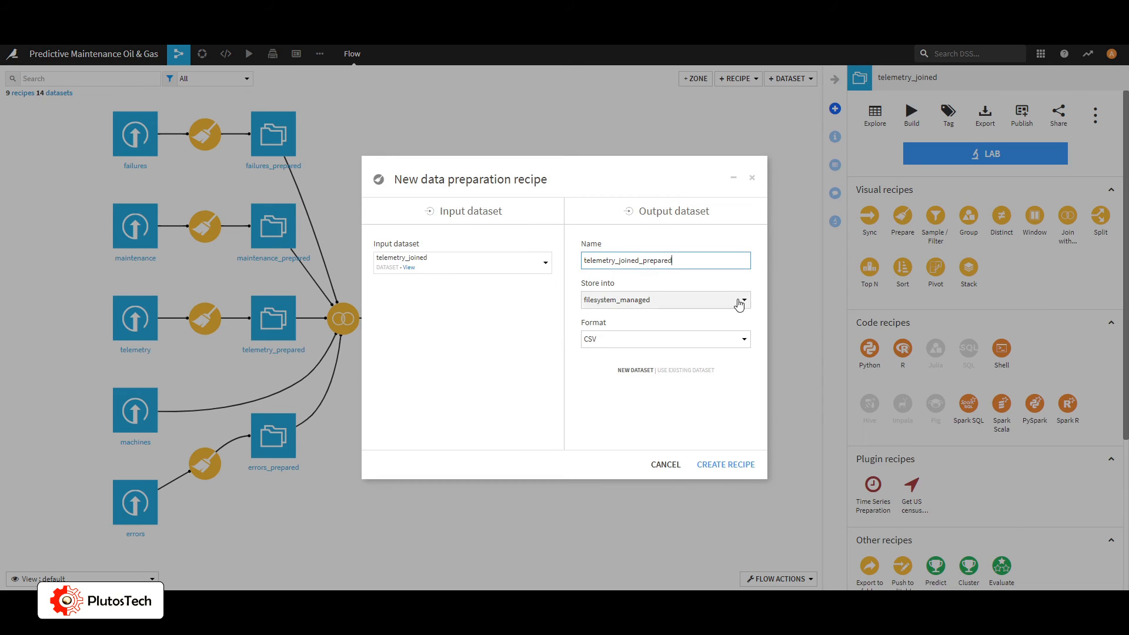
pyautogui.click(714, 466)
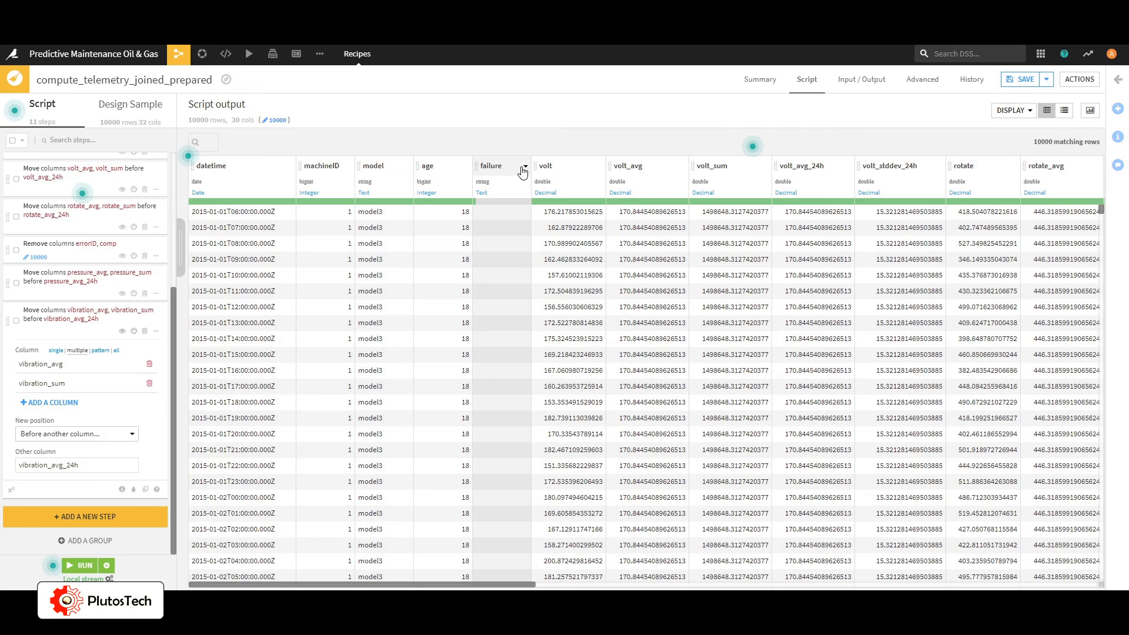
# - Fill the failure column's empty cells with 0 and run the prepare recipe, updating the output schema with drop and recreate enabled
pyautogui.click(524, 169)
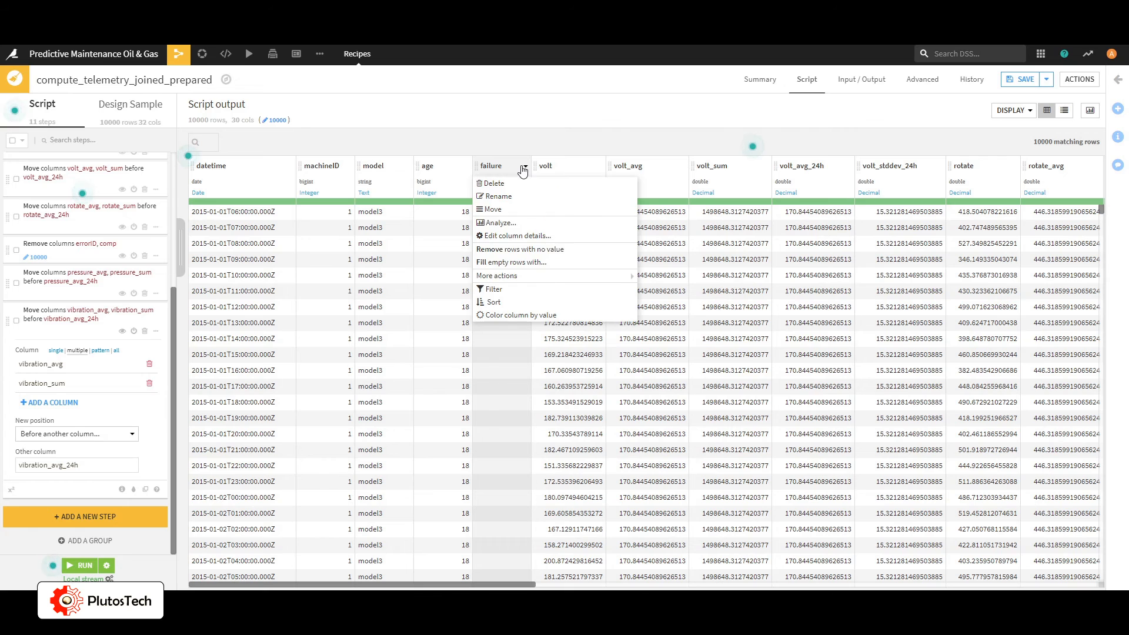
pyautogui.click(517, 263)
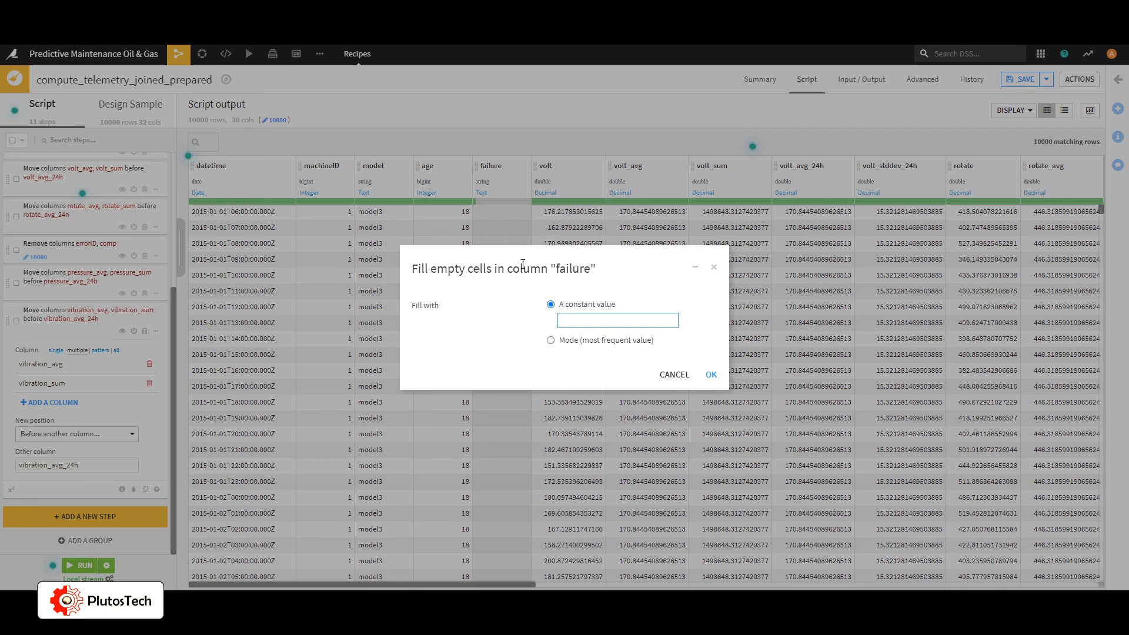
pyautogui.write('0')
pyautogui.click(706, 376)
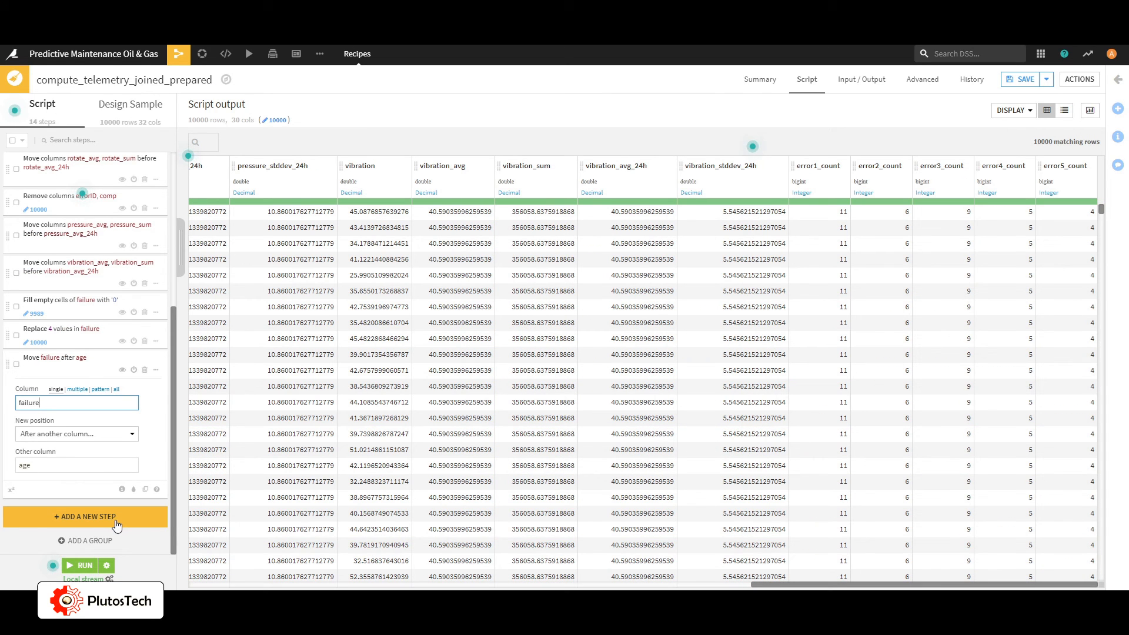
pyautogui.click(93, 566)
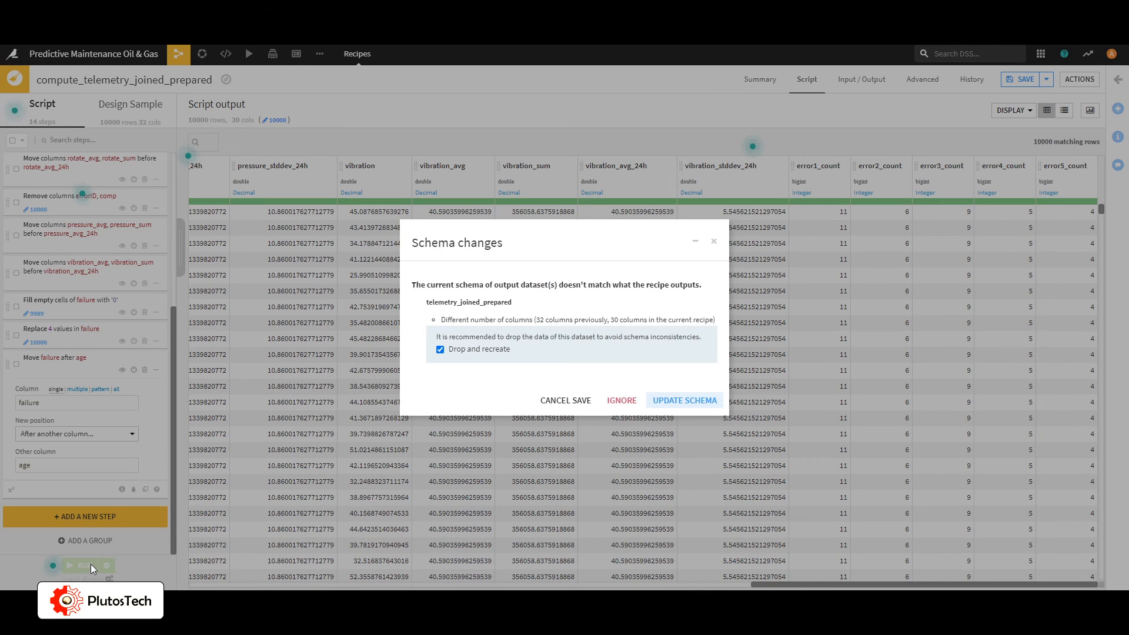
pyautogui.click(673, 400)
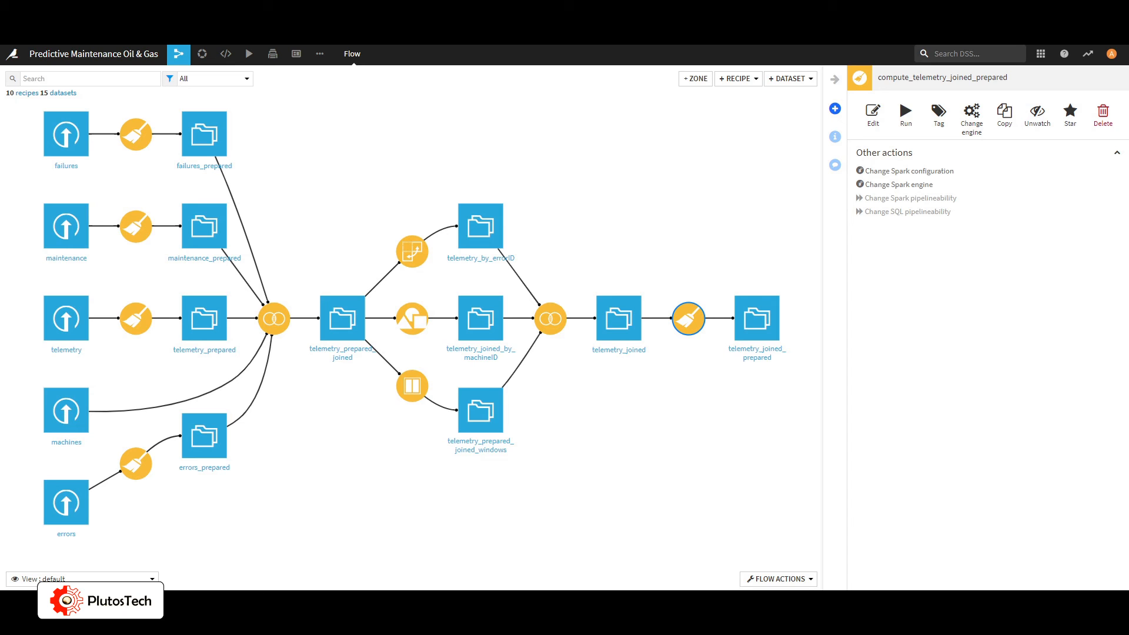
# - Create a visual analysis in the Lab on the telemetry_joined_prepared dataset
pyautogui.click(753, 338)
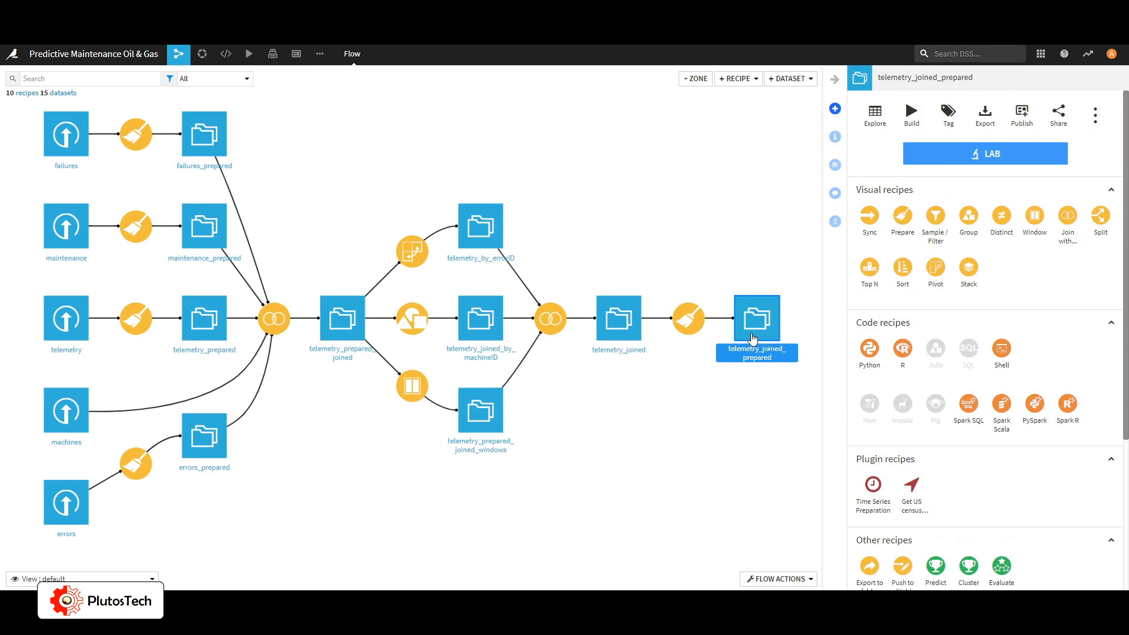
pyautogui.click(949, 154)
pyautogui.click(880, 144)
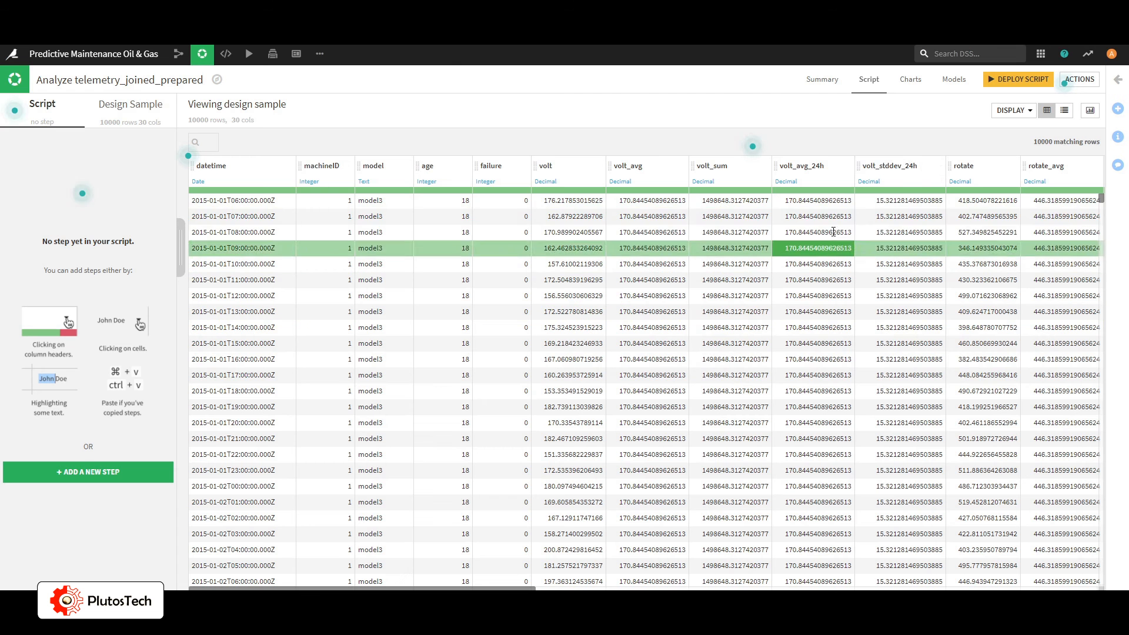
# - Create the analysis's first model as an AutoML prediction on failure using in-memory Quick Prototypes
pyautogui.click(954, 83)
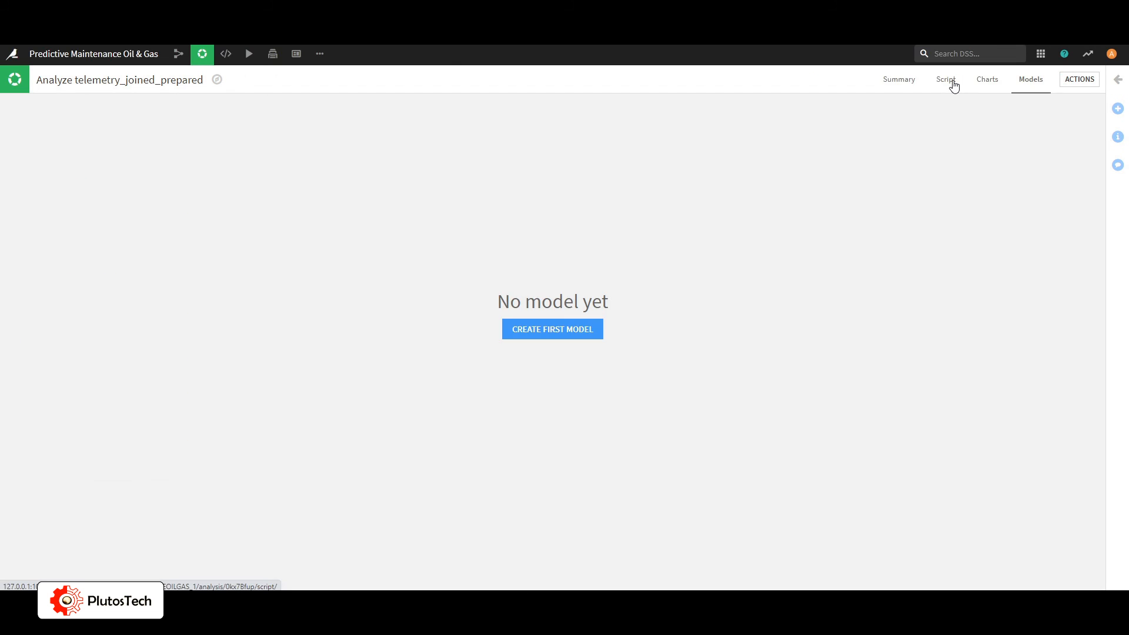
pyautogui.click(554, 332)
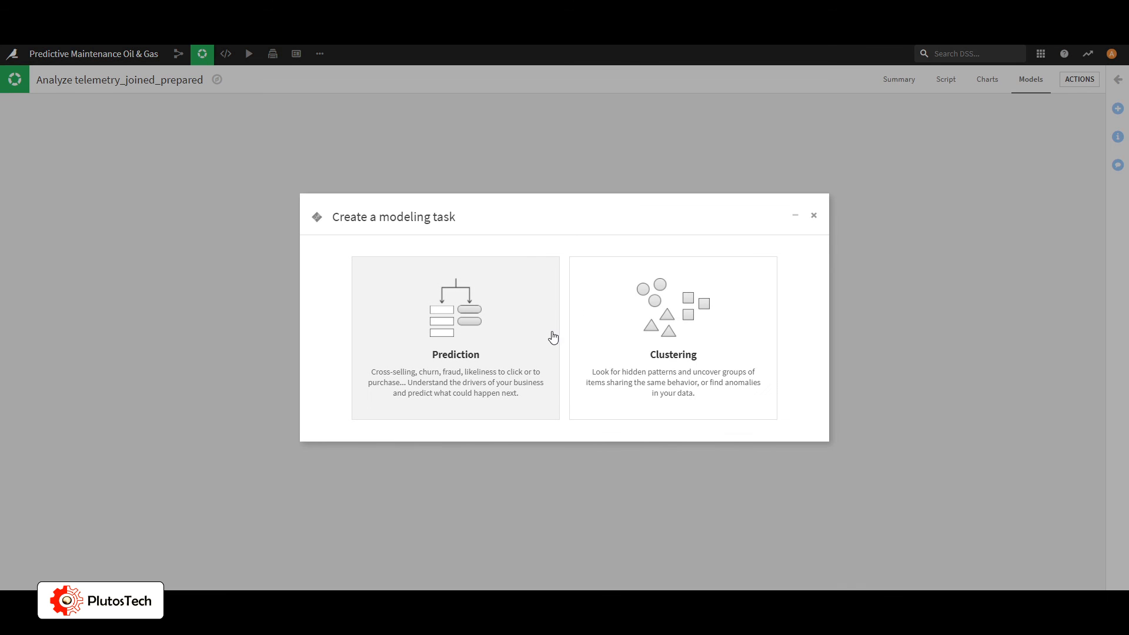
pyautogui.click(509, 328)
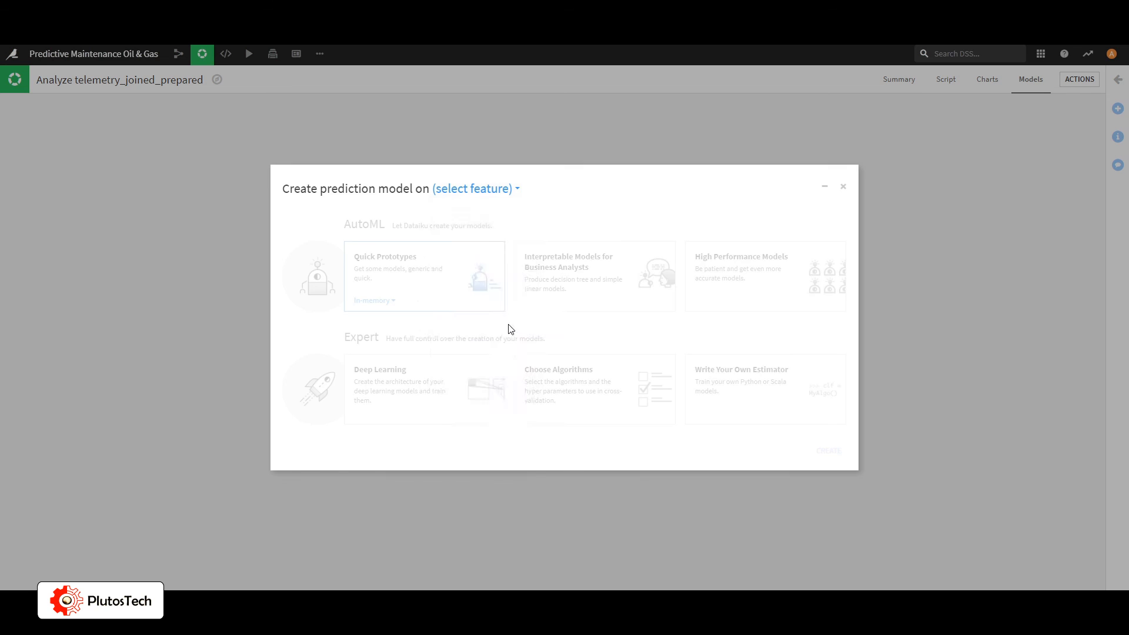
pyautogui.click(485, 288)
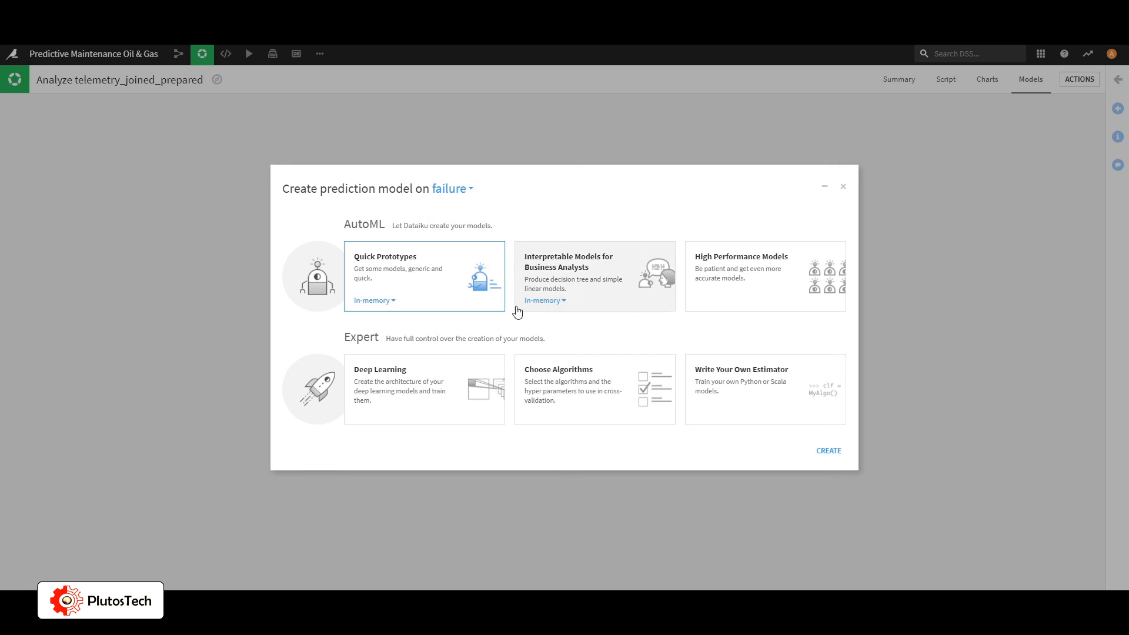
pyautogui.click(827, 454)
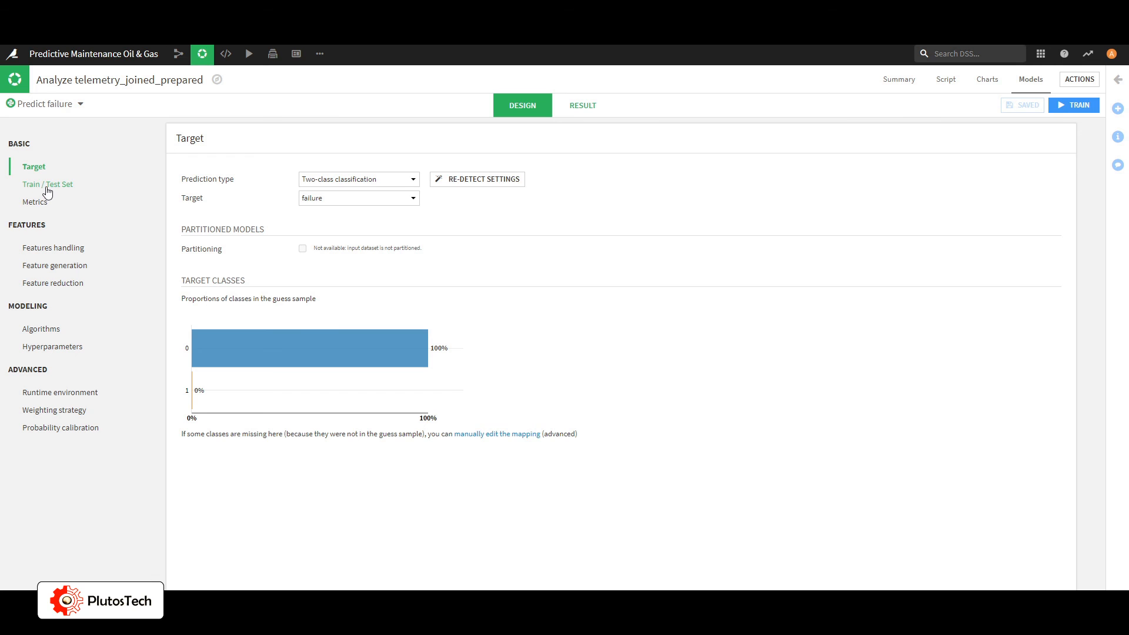
# - Review the failure model's train/test set and metrics design settings
pyautogui.click(45, 188)
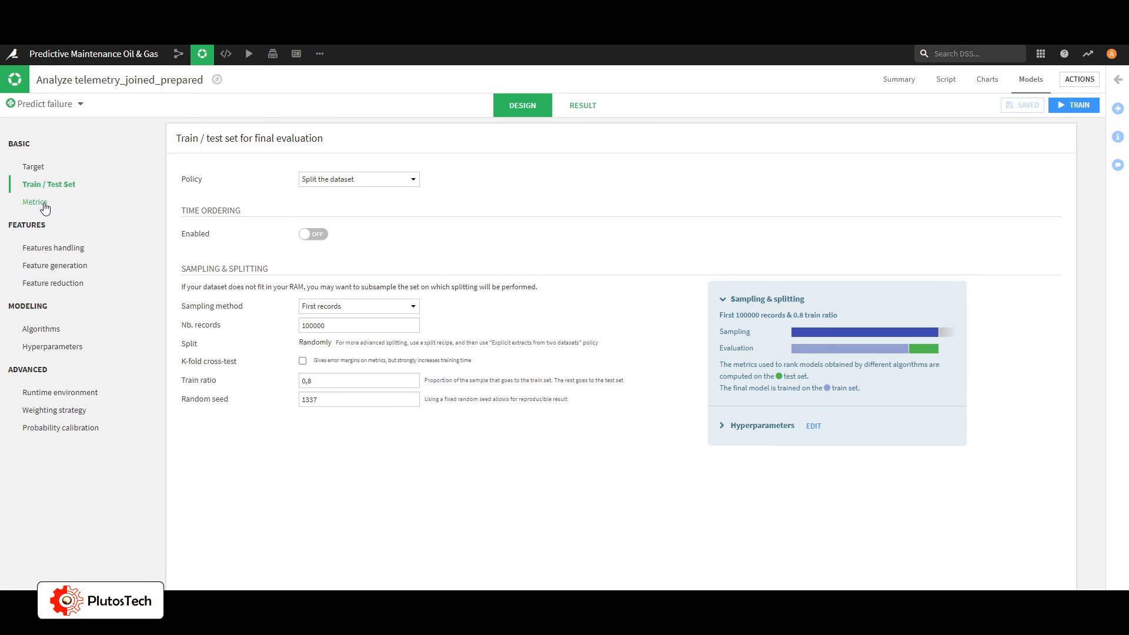
pyautogui.click(44, 206)
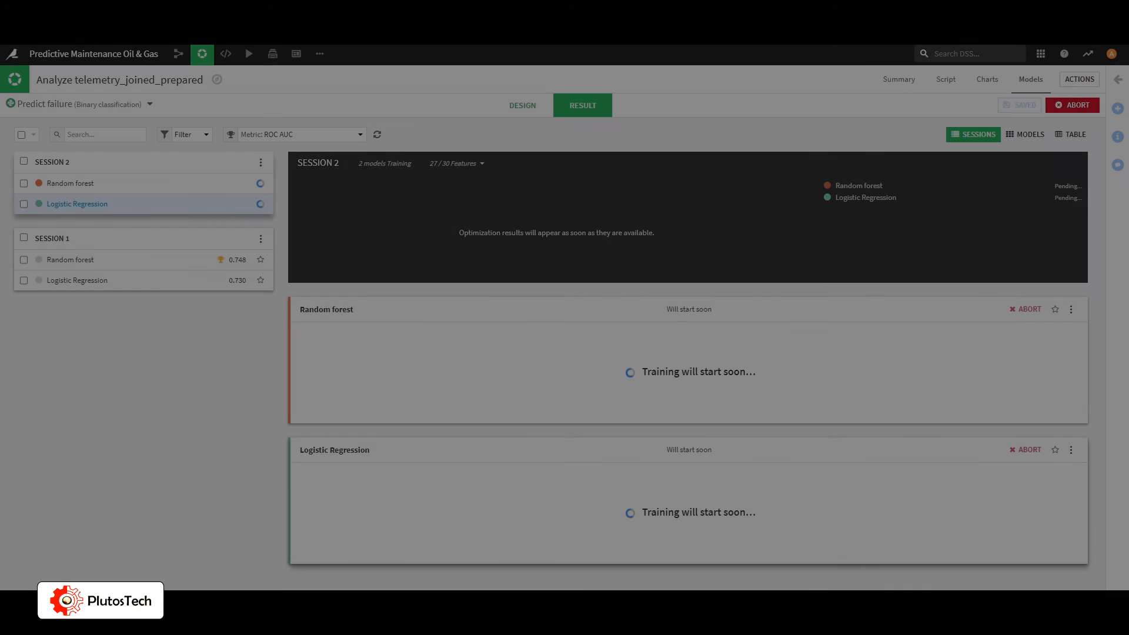